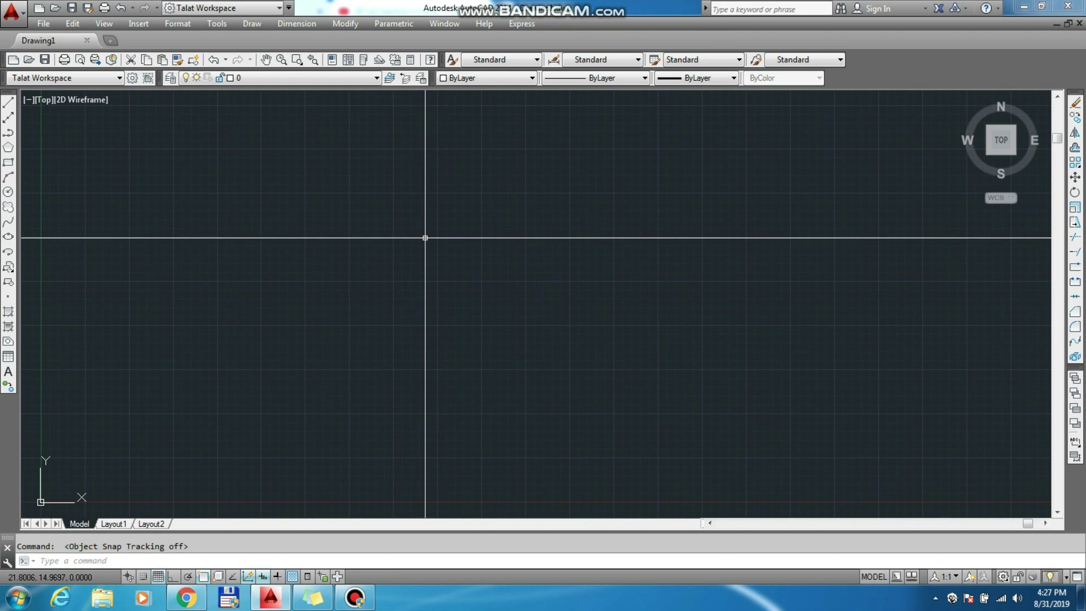
Open the Plan 25'x50' drawing file containing the ground and first floor plans.
left_click(54, 8)
double_click(443, 202)
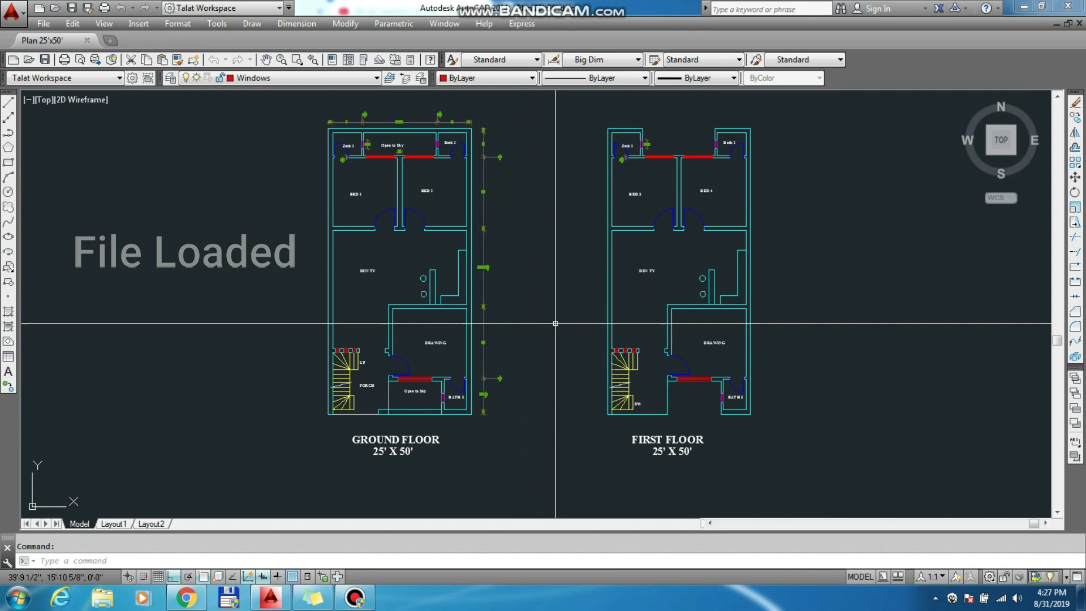
Cancel any pending command and zoom out to view the whole drawing.
key("Escape")
scroll(598, 288, "down", 2)
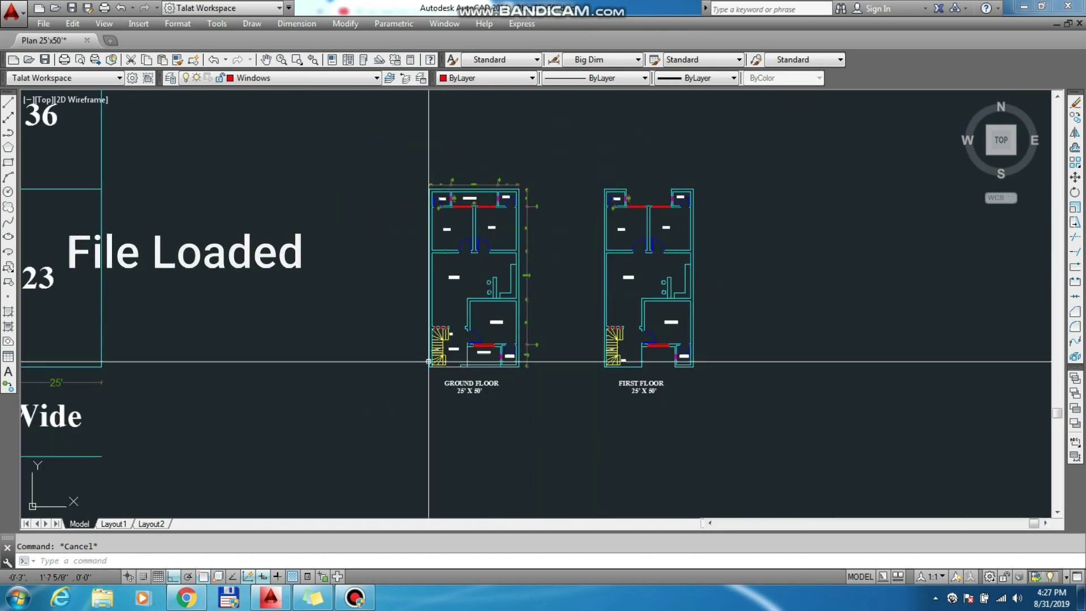
scroll(582, 318, "down", 2)
scroll(582, 318, "down", 2)
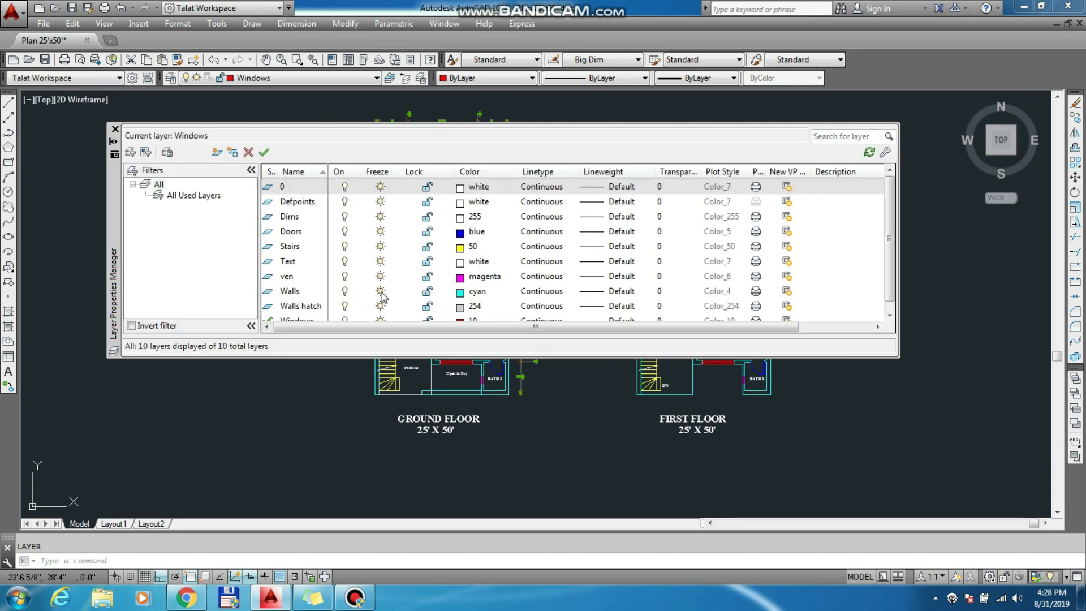
Give the Walls layer a 0.40 mm lineweight.
left_click(296, 218)
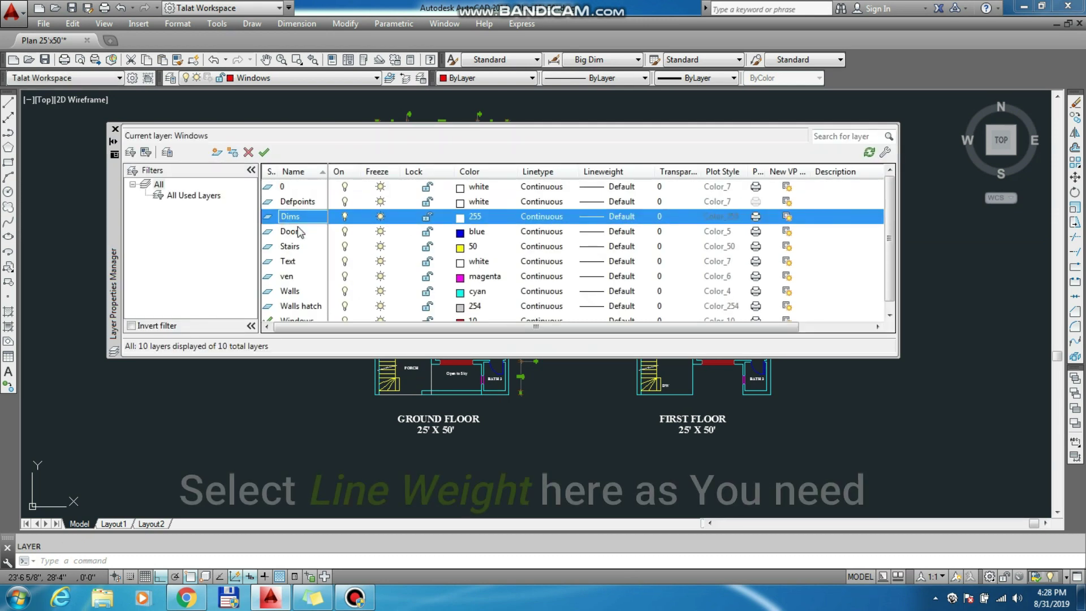
left_click(300, 232)
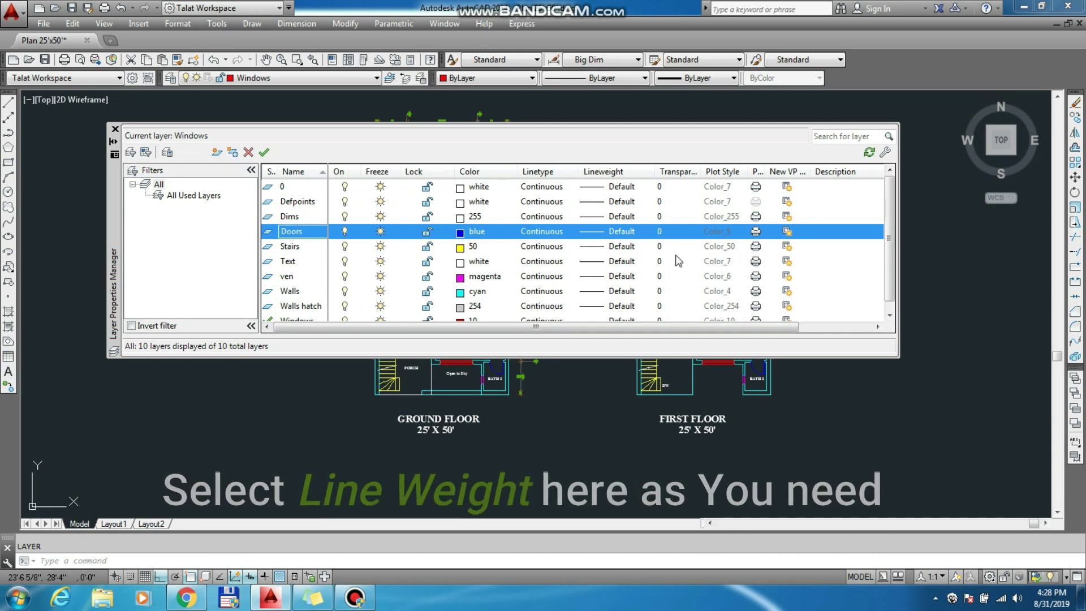
left_click(289, 247)
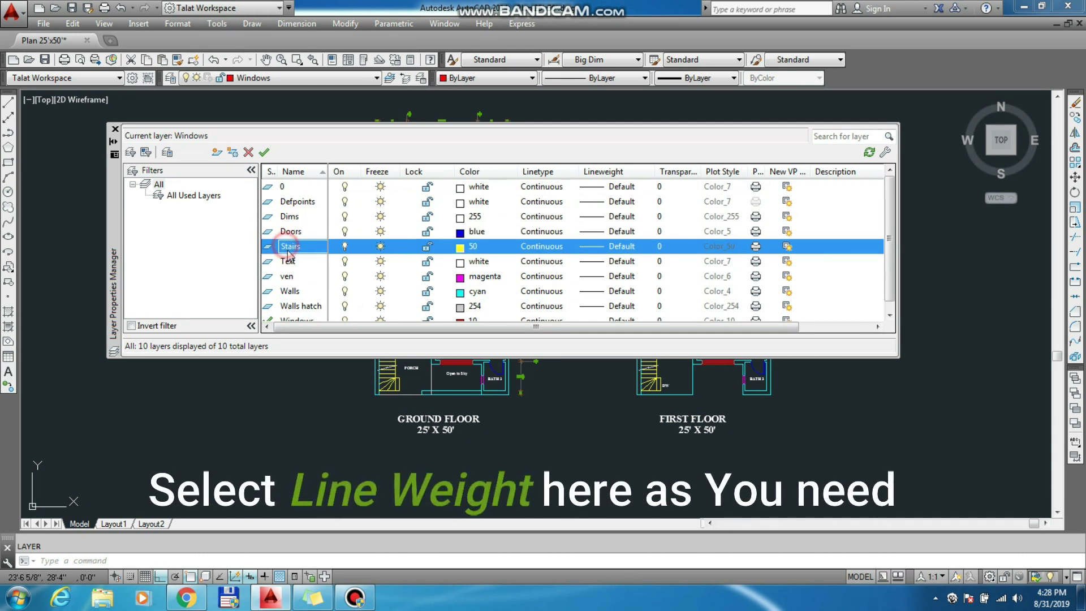
scroll(288, 254, "down", 1)
left_click(295, 276)
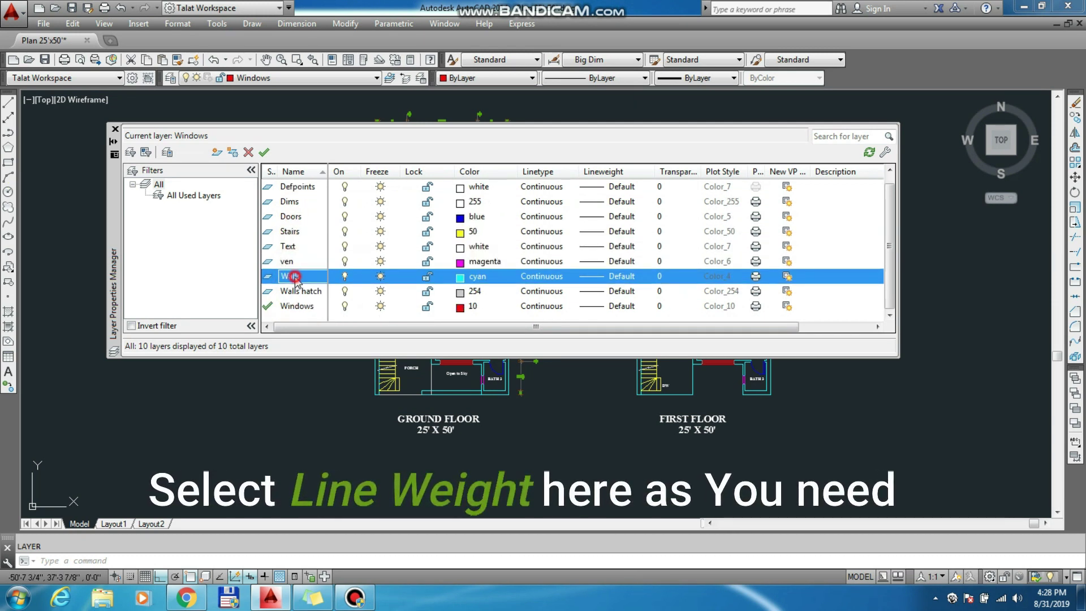
left_click(590, 281)
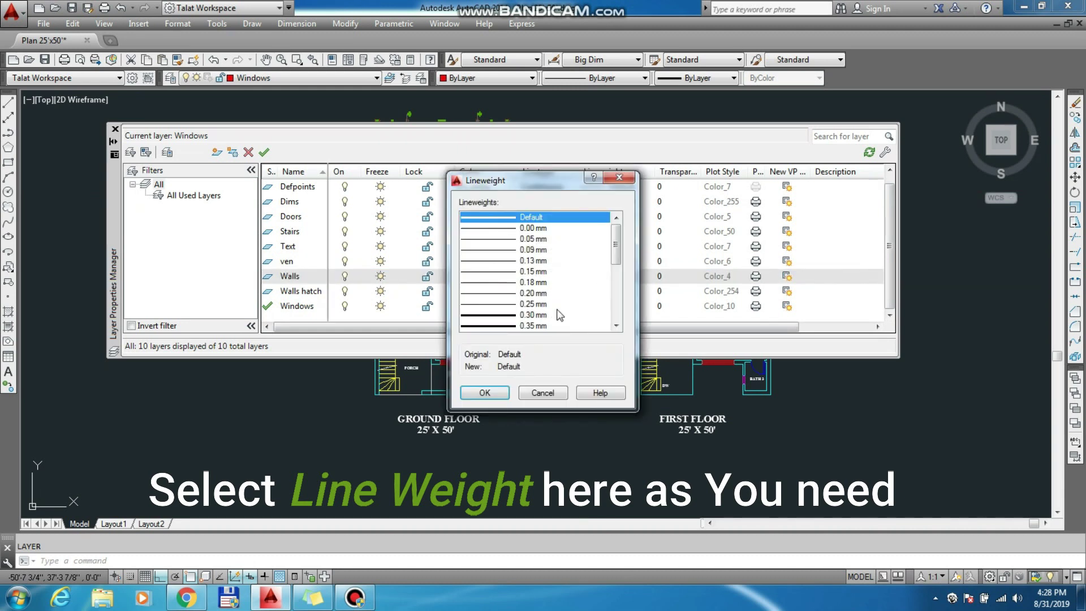
left_click_drag(618, 245, 625, 276)
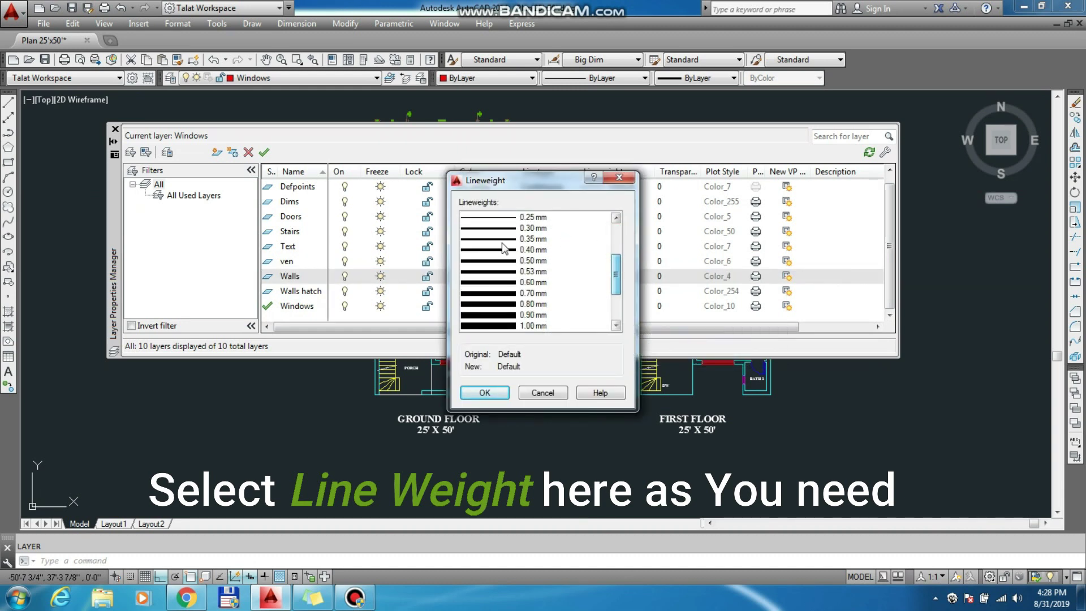
left_click(508, 394)
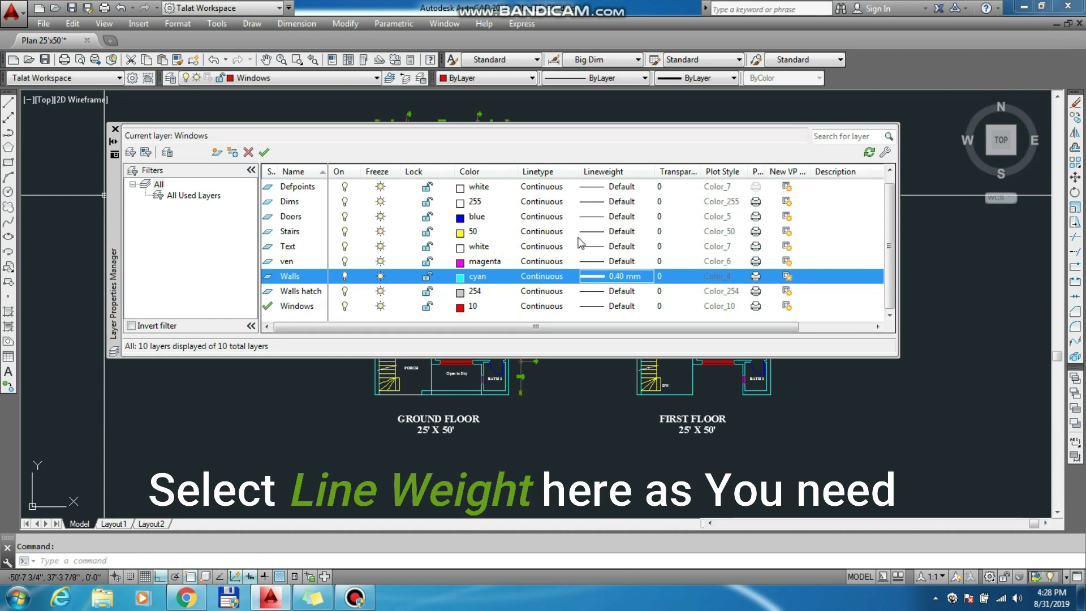
Set the Stairs layer lineweight to 0.53 mm and the Doors layer to 0.15 mm.
left_click(594, 233)
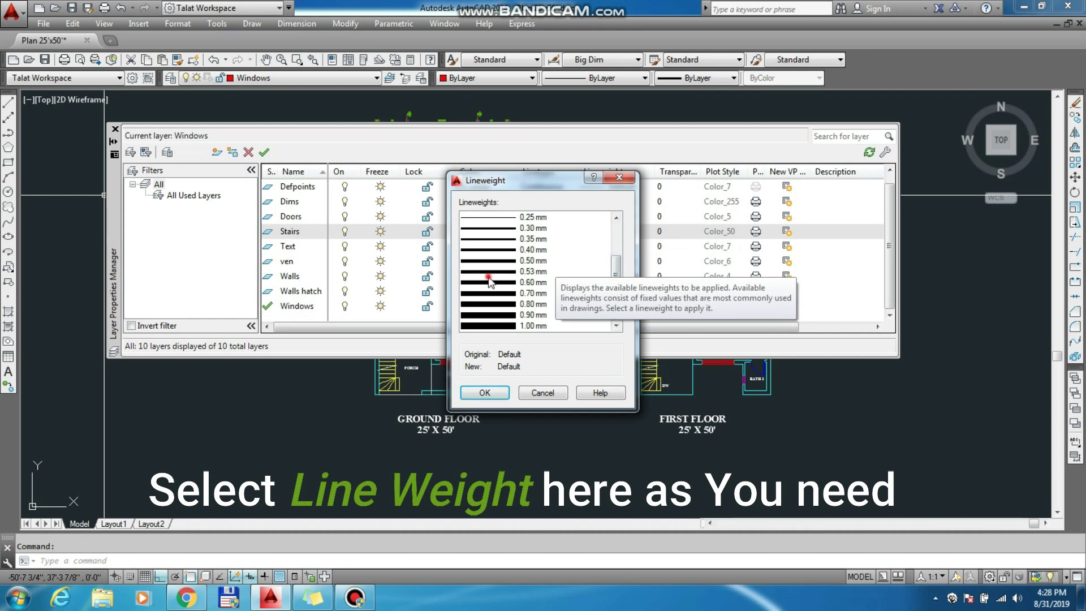
left_click(488, 275)
left_click(494, 392)
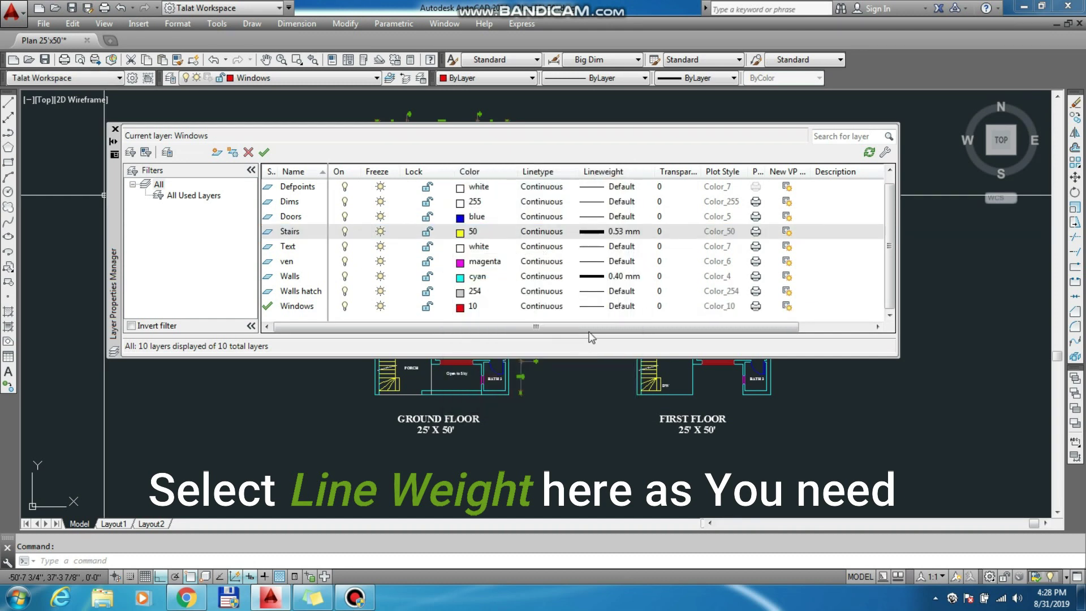
left_click(591, 216)
left_click(517, 271)
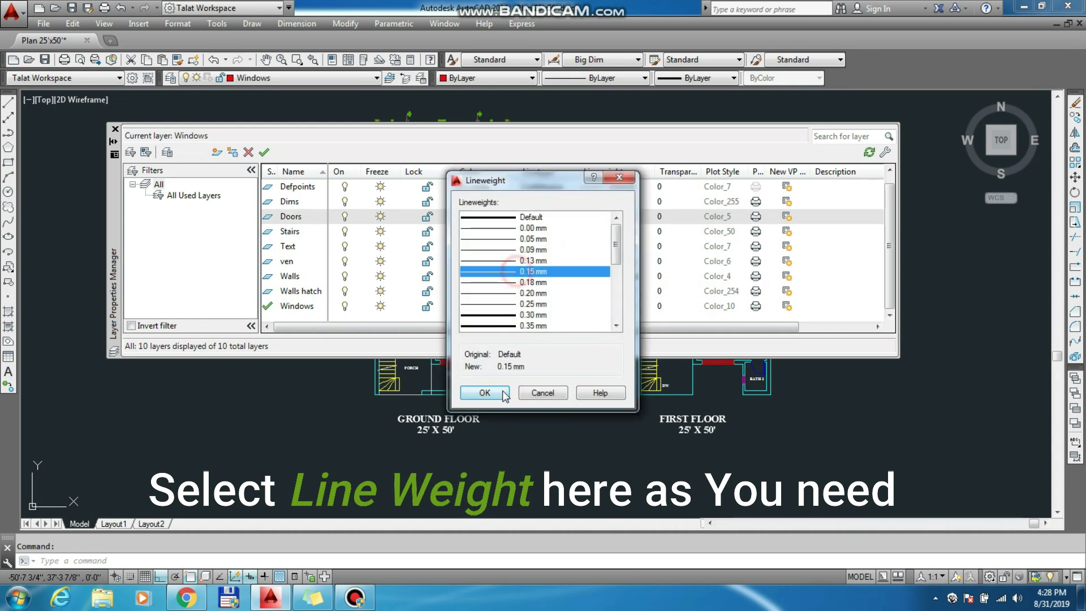
left_click(503, 392)
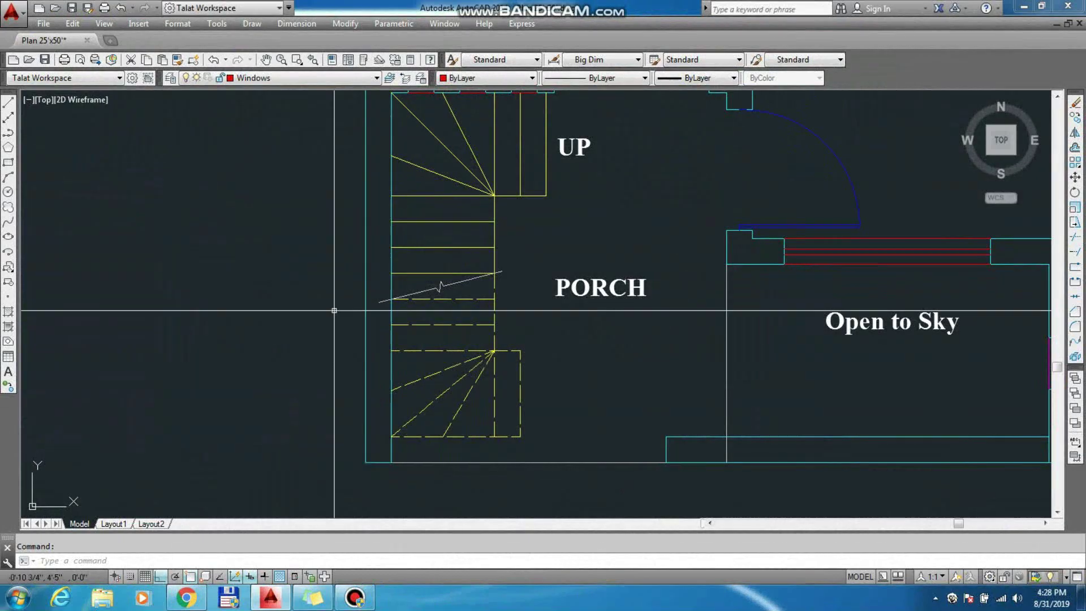
scroll(332, 376, "down", 3)
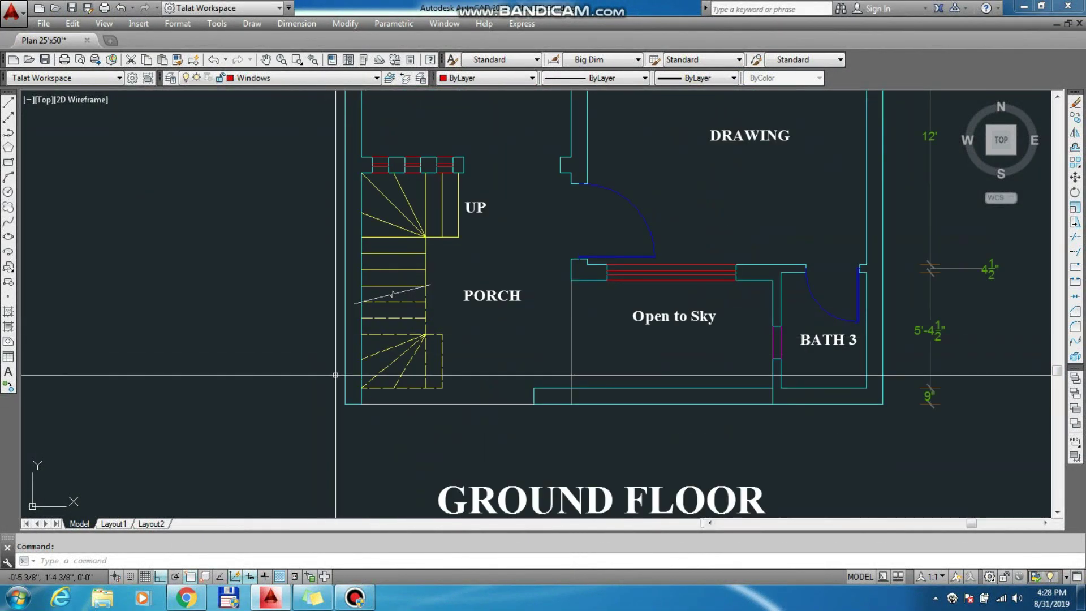
scroll(223, 374, "down", 2)
left_click(432, 383)
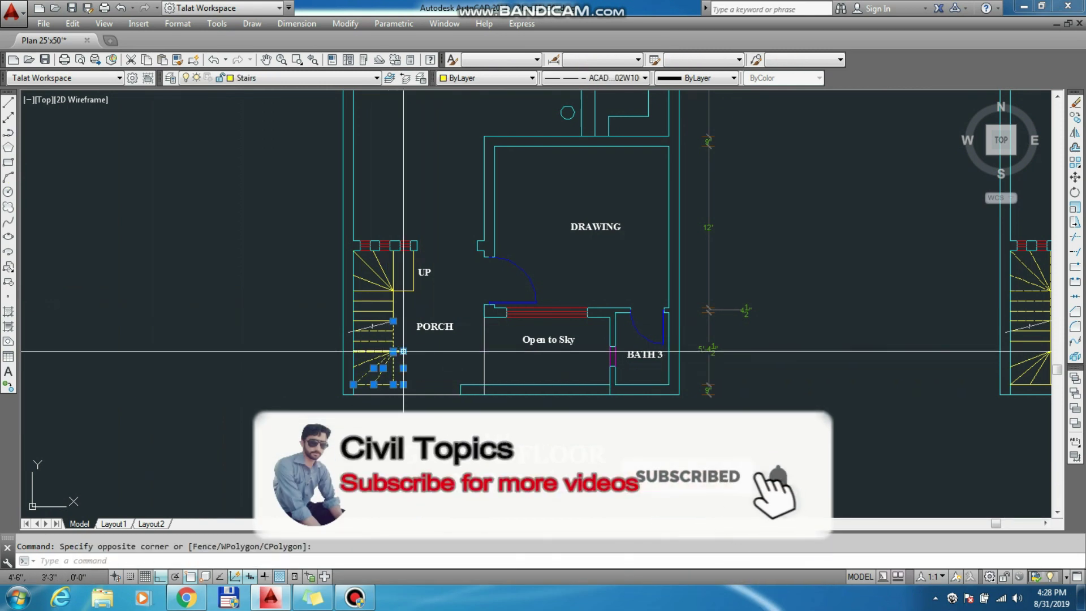
key("Escape")
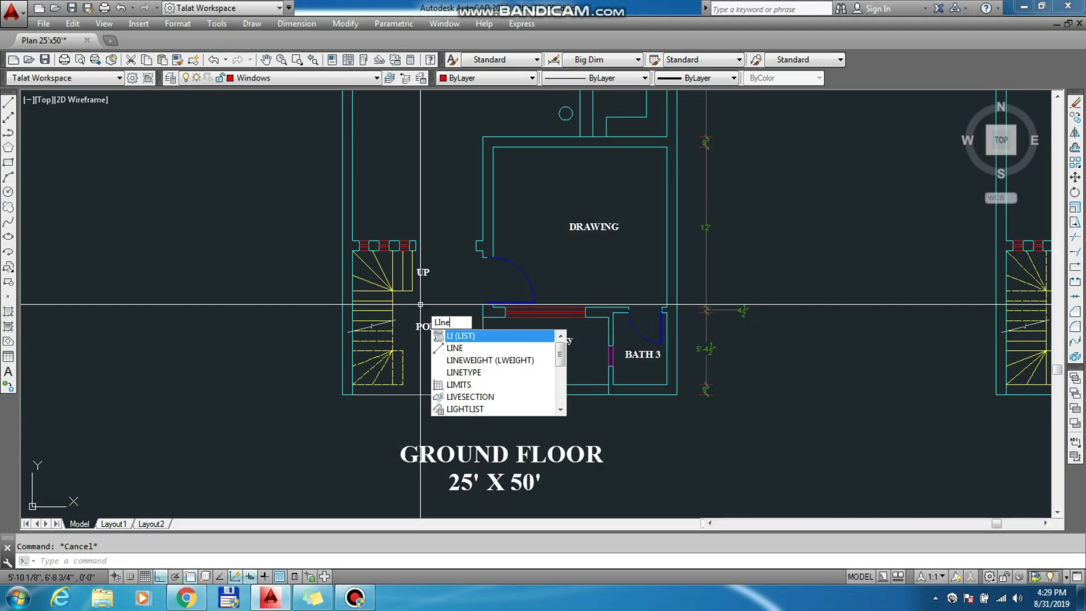
Enable Display Lineweight in the Lineweight Settings dialog.
type("WEig")
key("Return")
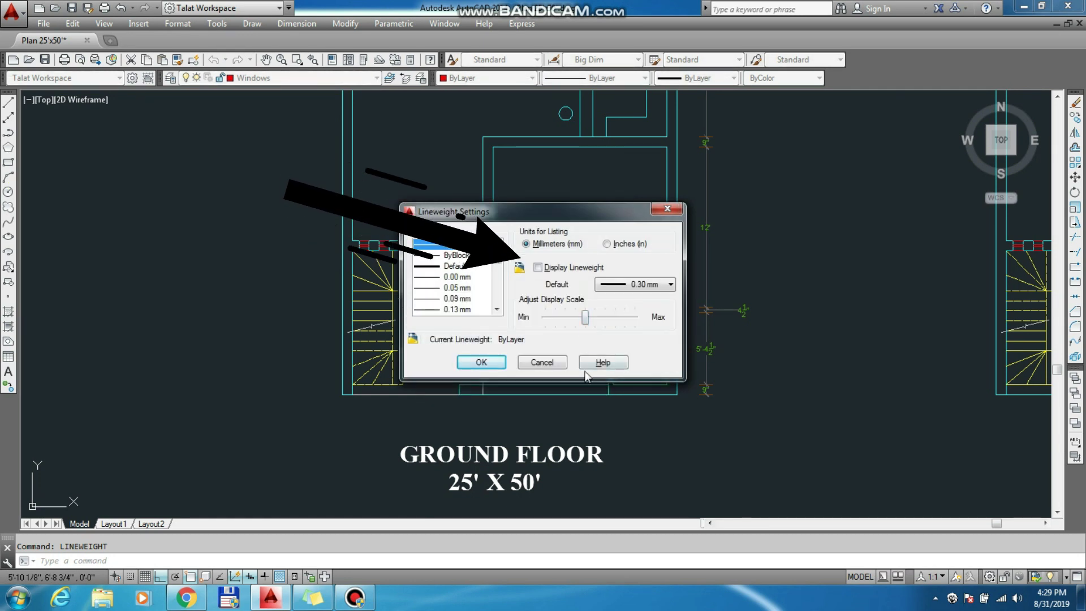
left_click(538, 267)
left_click(480, 362)
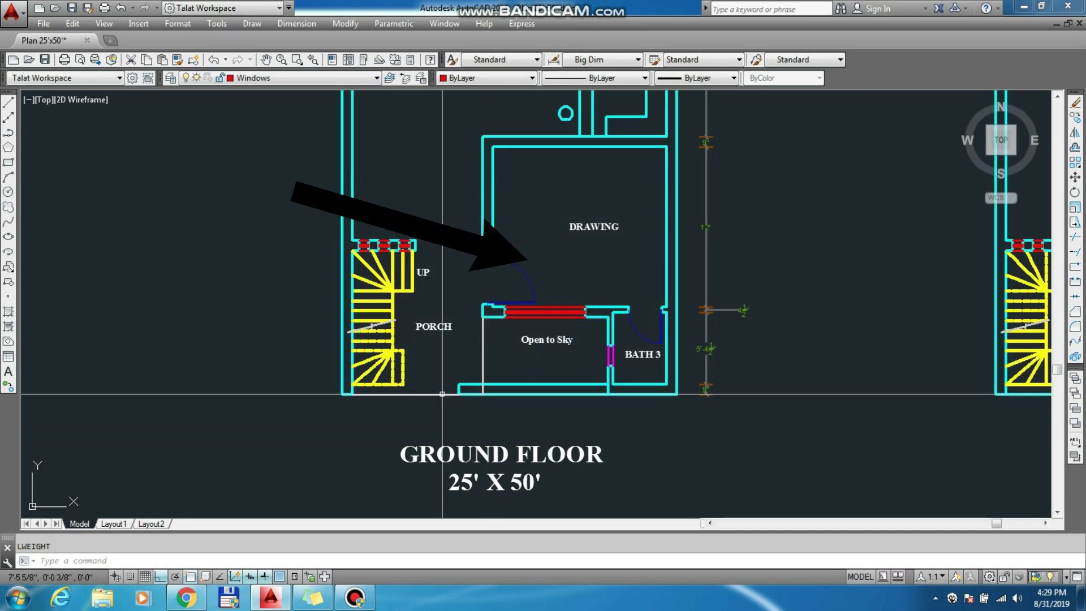
Zoom around the floor plans to inspect the thicker walls and stairs, checking a stair line.
scroll(423, 404, "down", 2)
scroll(401, 400, "up", 2)
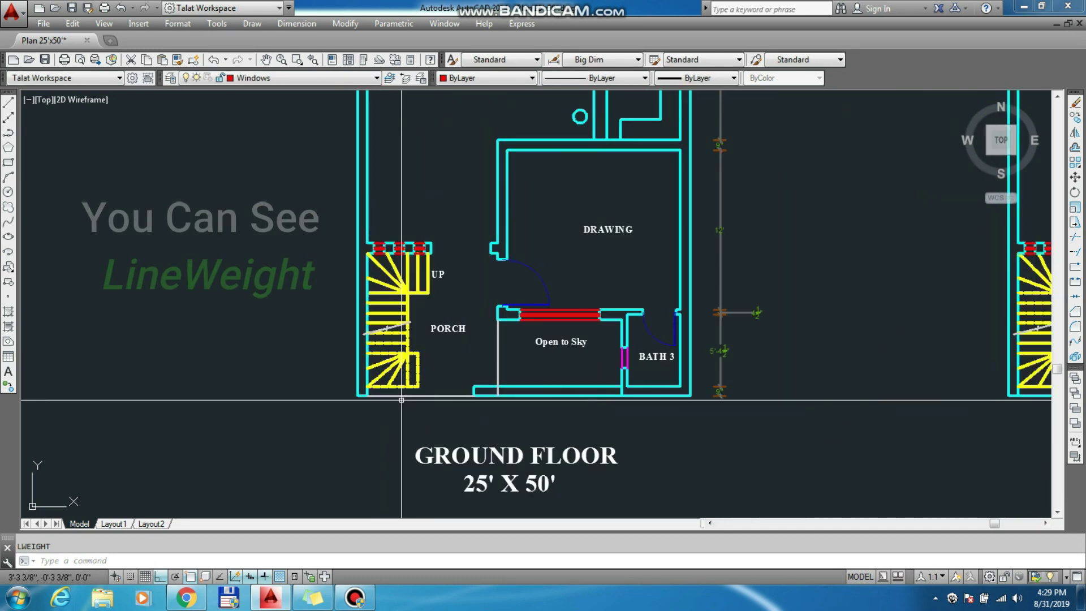
scroll(416, 291, "up", 3)
scroll(417, 281, "down", 1)
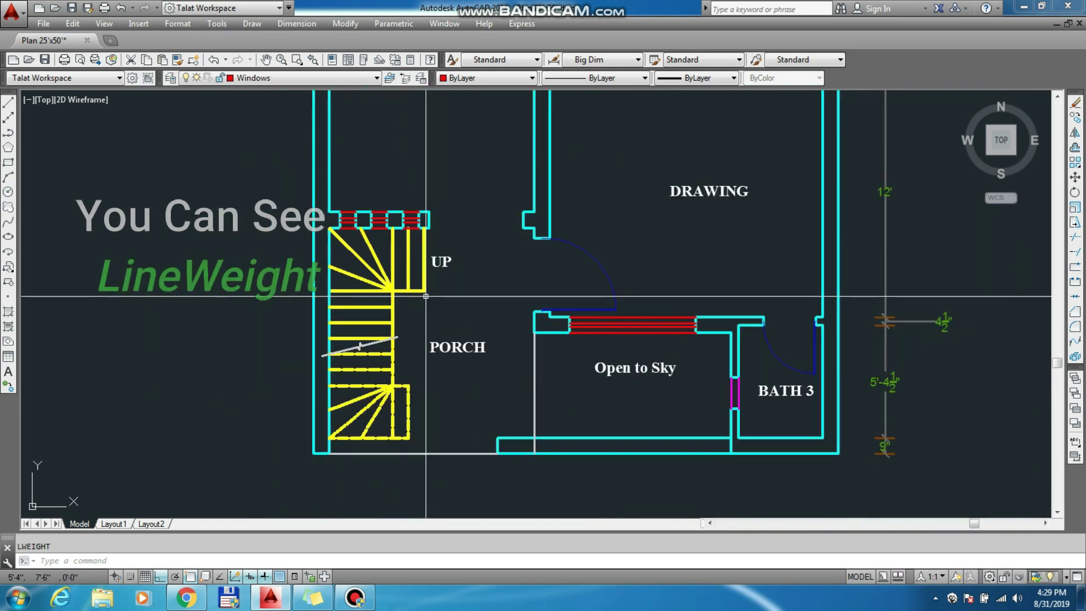
left_click(424, 264)
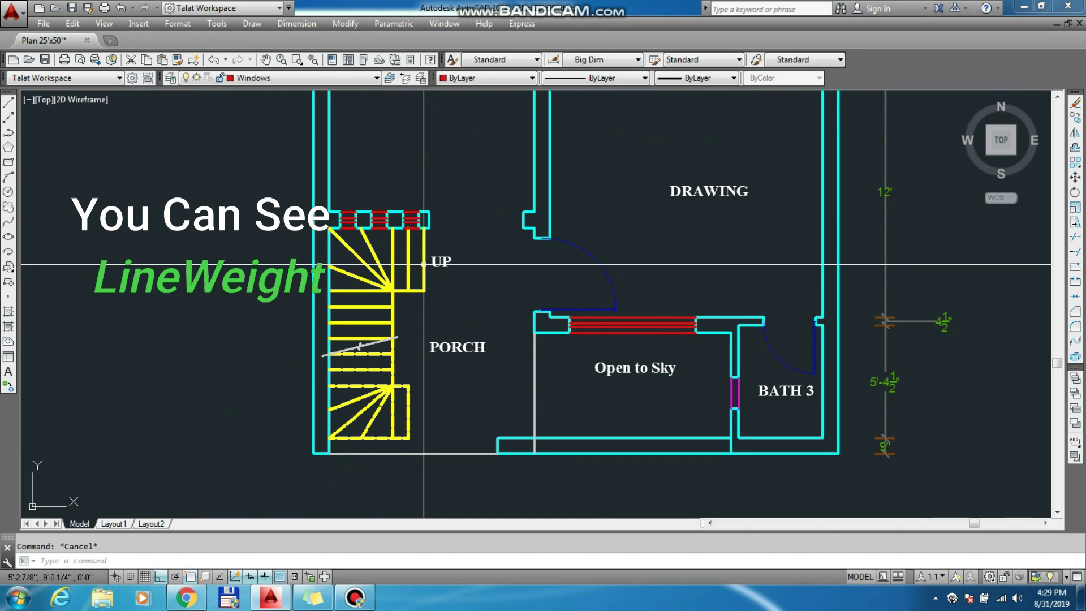
scroll(397, 321, "down", 6)
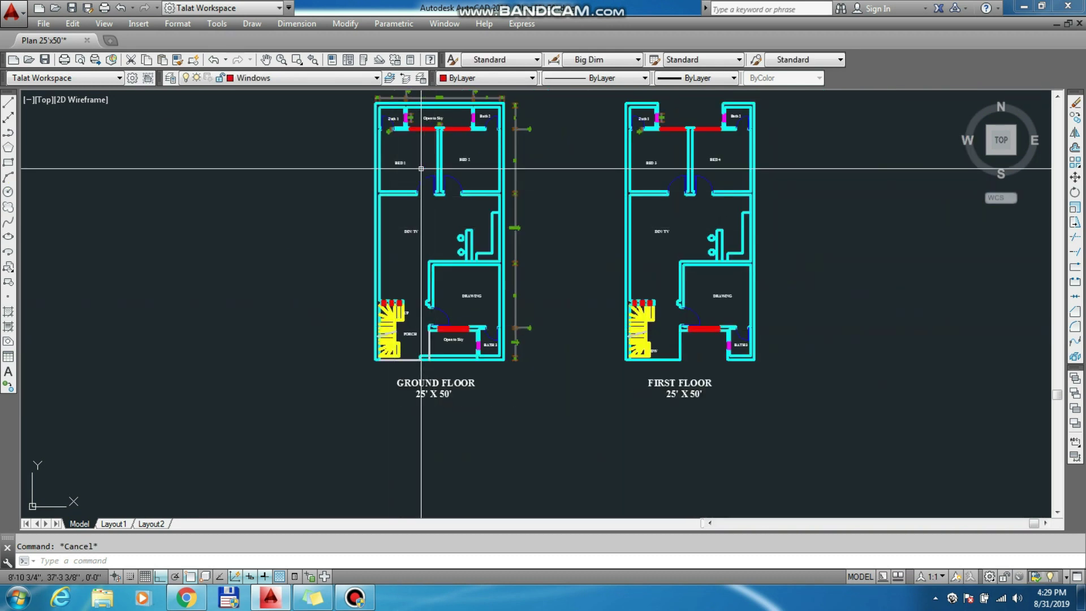
scroll(407, 138, "up", 4)
scroll(407, 150, "down", 2)
scroll(407, 151, "down", 1)
scroll(487, 248, "up", 3)
scroll(481, 247, "up", 1)
scroll(482, 247, "down", 3)
scroll(490, 249, "down", 1)
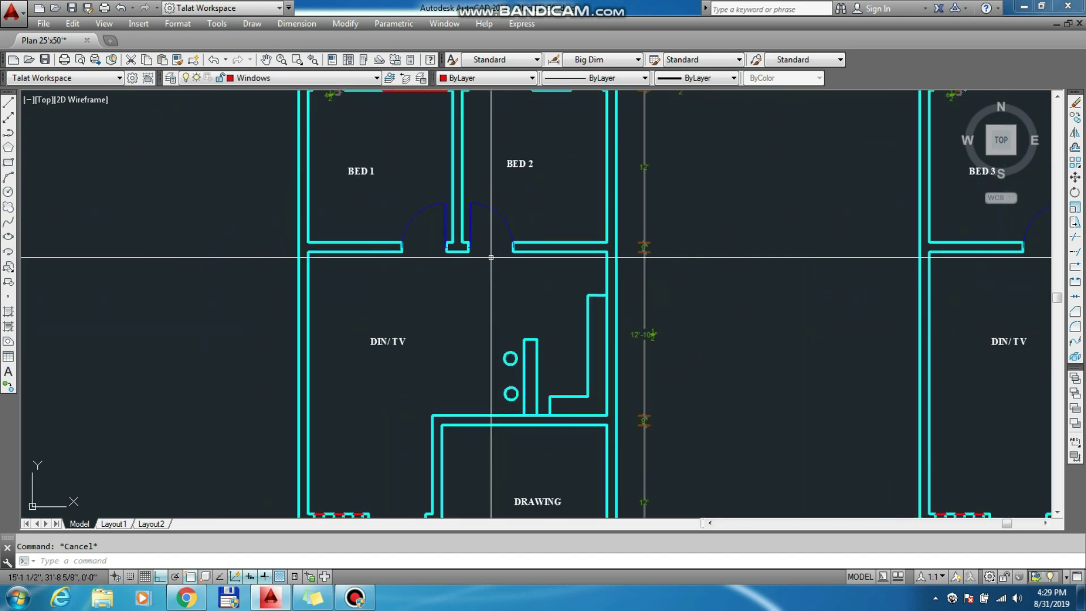
scroll(434, 251, "up", 4)
scroll(433, 290, "down", 4)
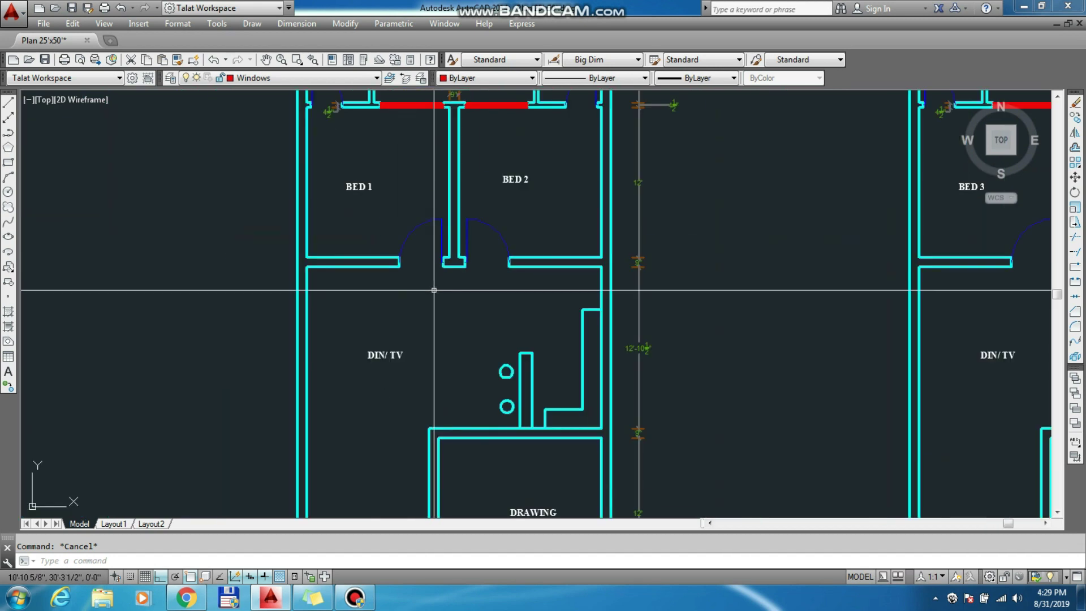
scroll(434, 290, "down", 2)
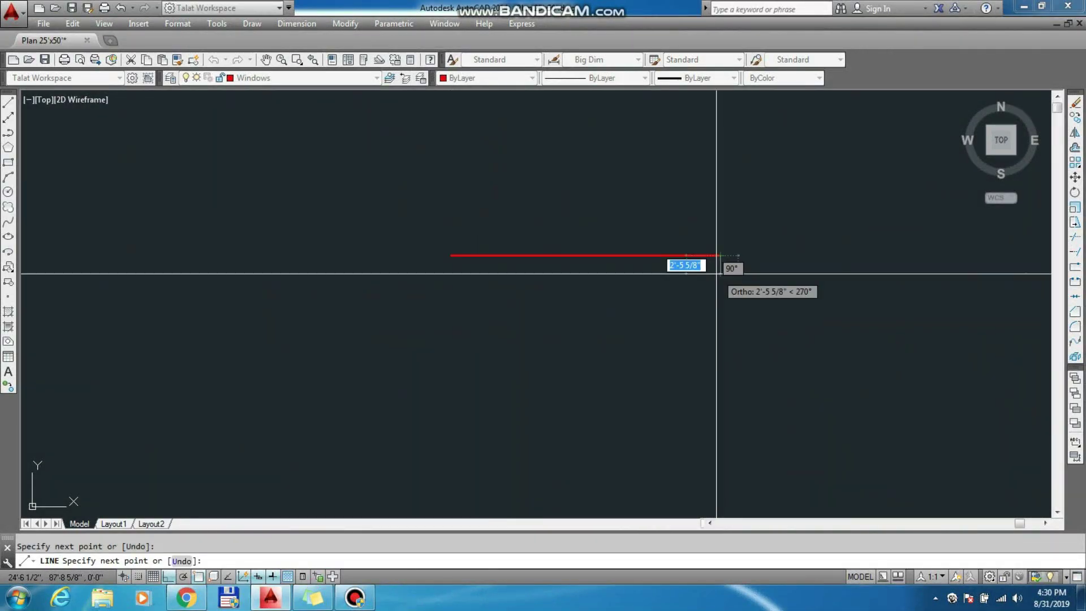
Finish the red horizontal line and copy it several times downward.
left_click(719, 259)
key("Escape")
key("Escape")
type("co")
key("Return")
left_click(636, 300)
left_click(671, 252)
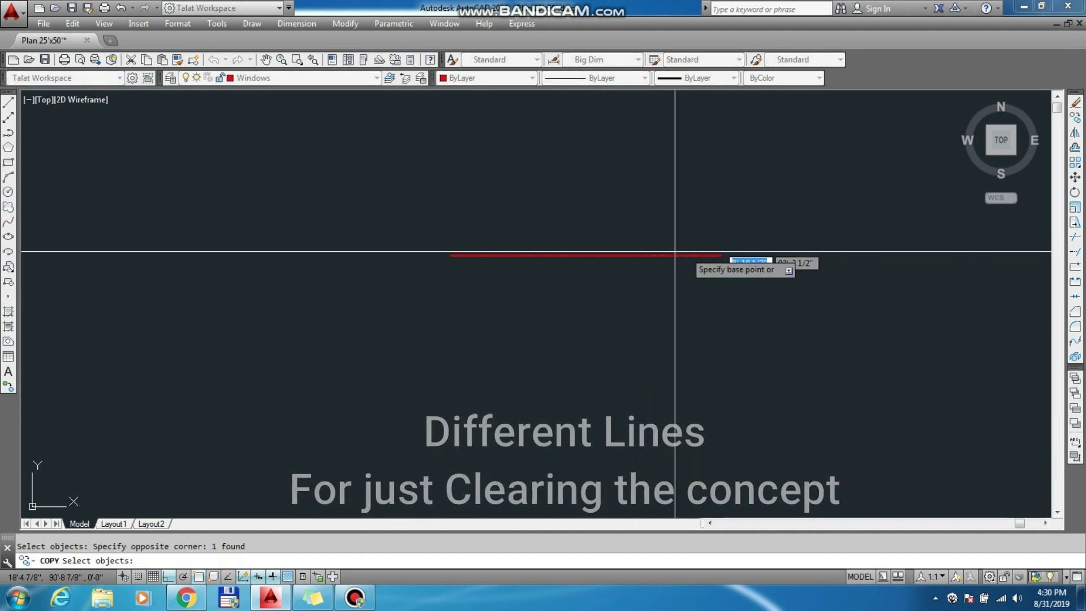
key("Return")
left_click(770, 276)
left_click(776, 305)
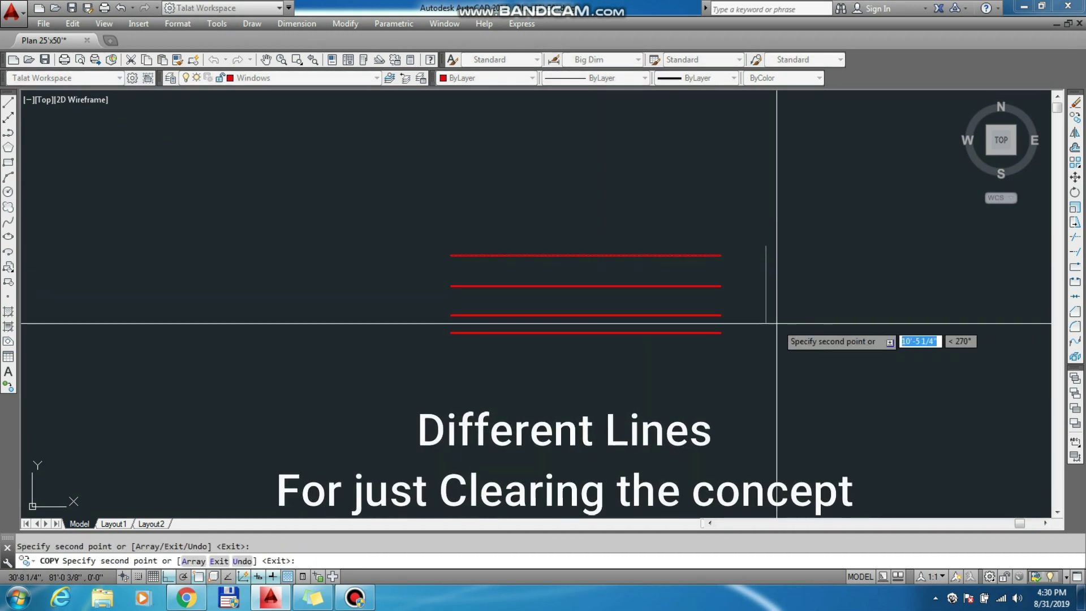
left_click(779, 349)
left_click(781, 367)
key("Escape")
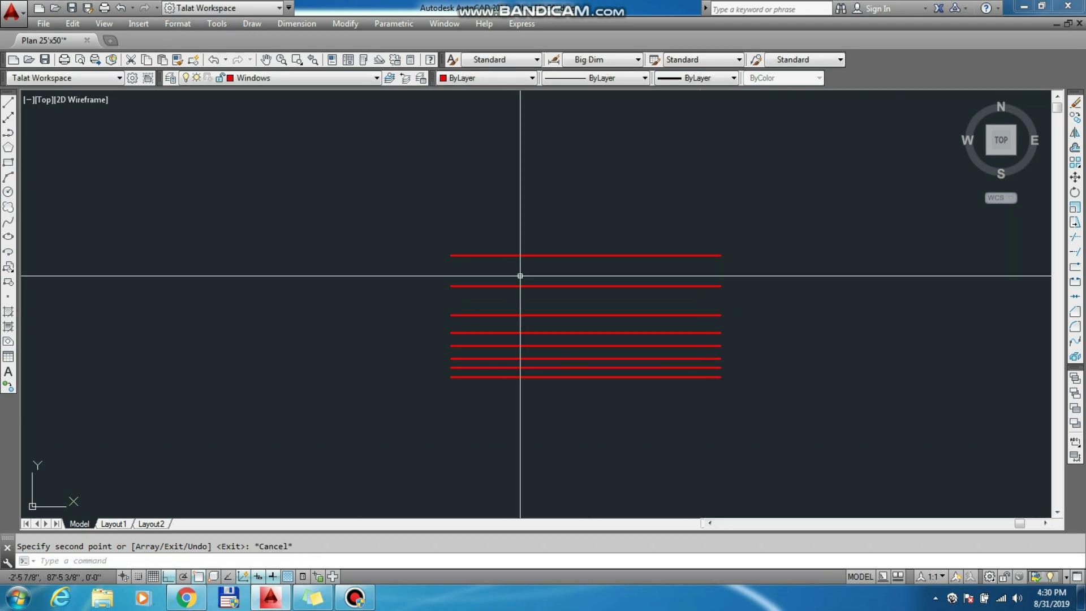
Move the second red demo line onto the Doors layer.
left_click(554, 286)
left_click(518, 78)
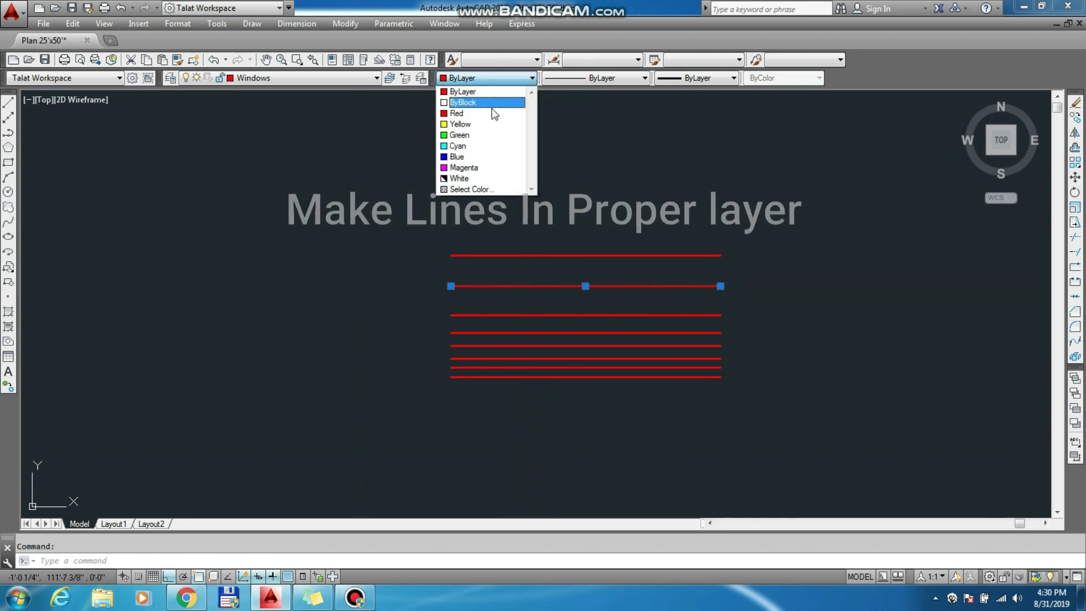
left_click(462, 91)
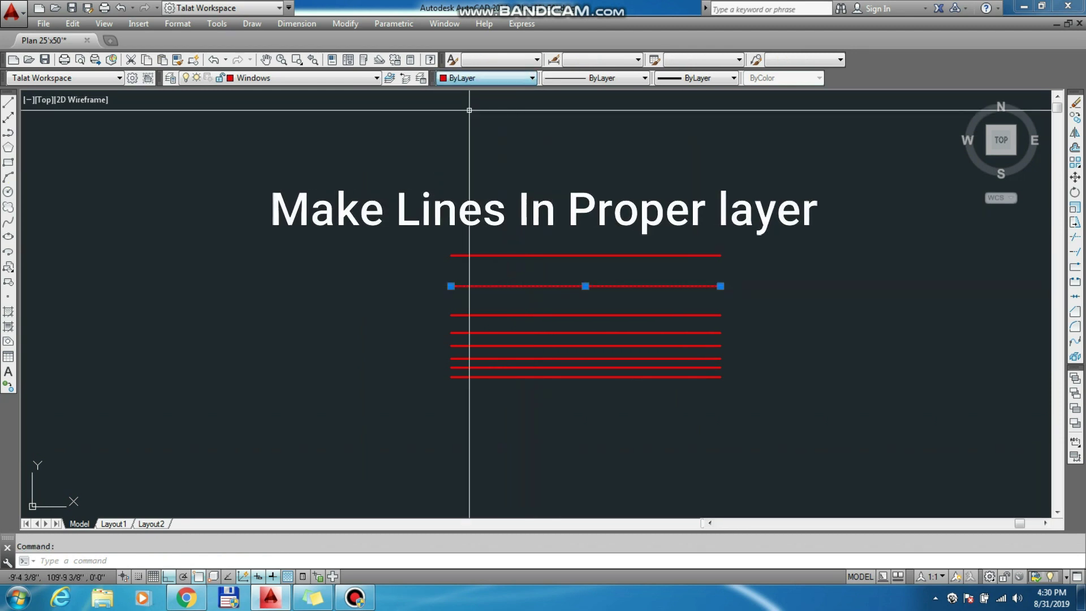
left_click(325, 79)
left_click(304, 124)
key("Escape")
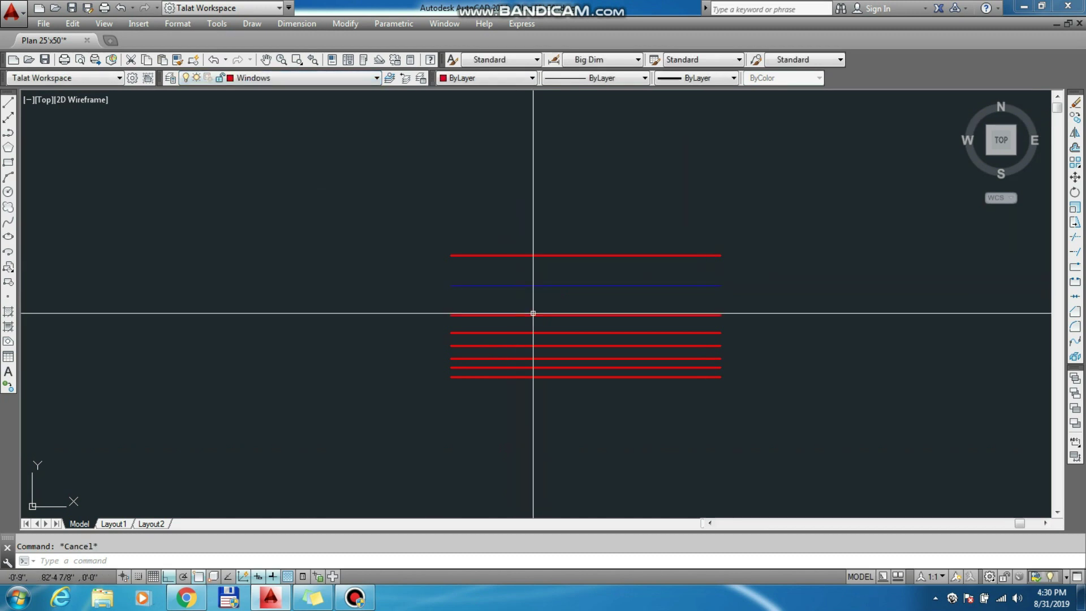
Put the next two red lines on the Stairs and Walls layers.
left_click(295, 79)
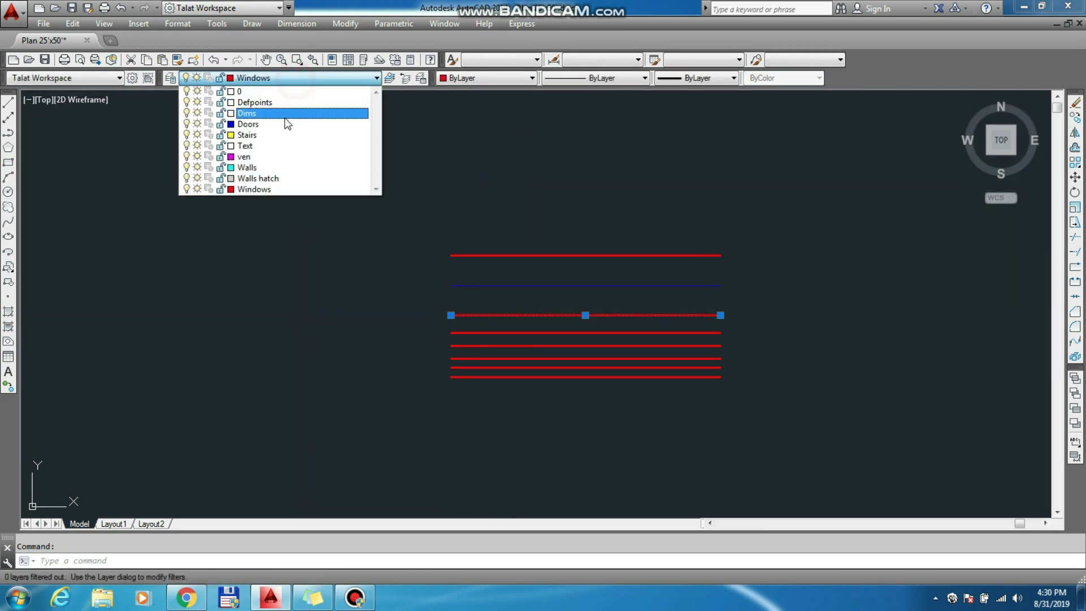
left_click(282, 134)
key("Escape")
left_click(498, 333)
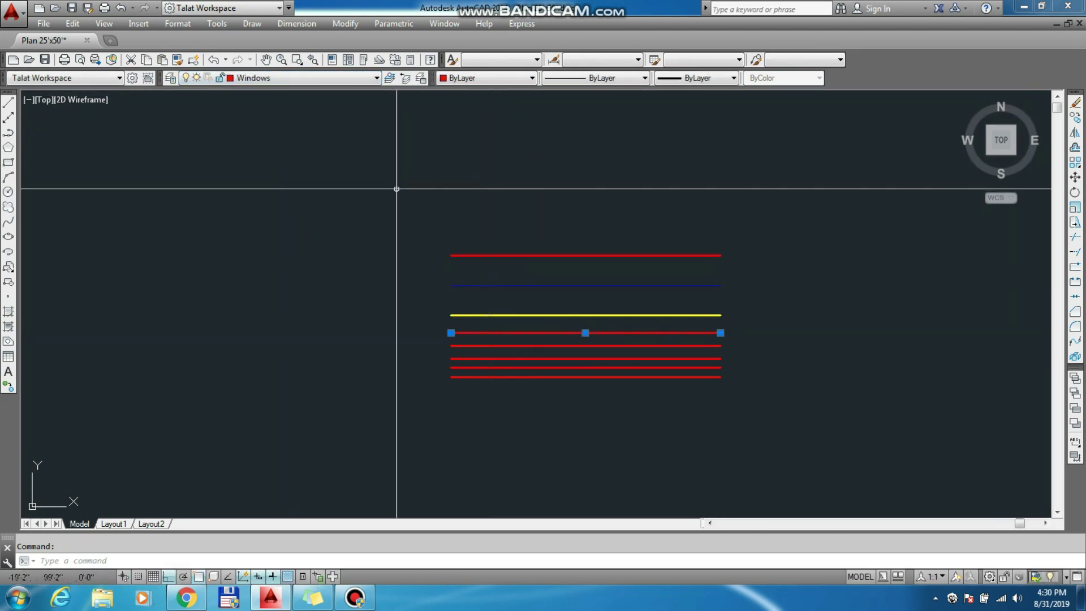
left_click(281, 79)
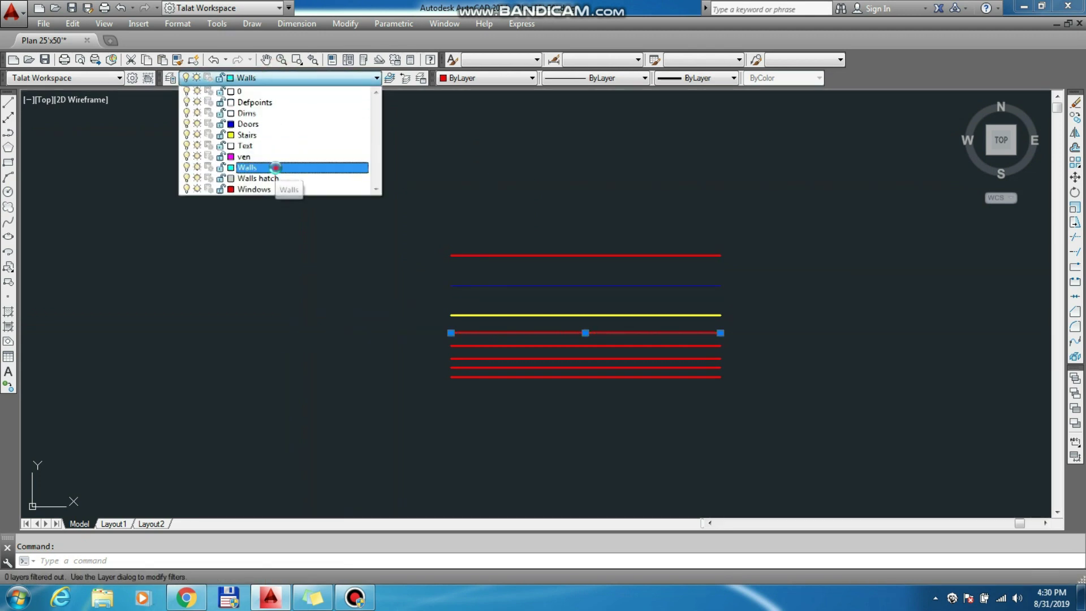
left_click(276, 167)
key("Escape")
left_click(613, 407)
Erase the four lower red lines and move the blue line up under the red line.
left_click(539, 340)
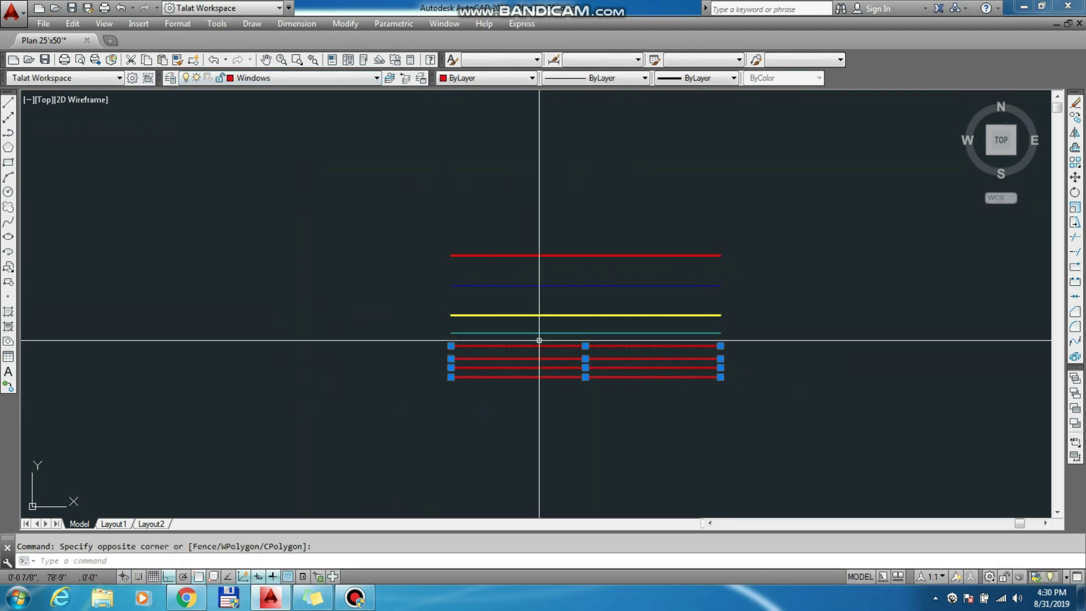
type("c")
key("Return")
type("m")
key("Return")
left_click(674, 296)
key("Return")
left_click(752, 297)
left_click(766, 275)
Move the yellow and cyan lines up to stack closely beneath the blue line.
key("Return")
left_click(730, 308)
key("Return")
left_click(771, 293)
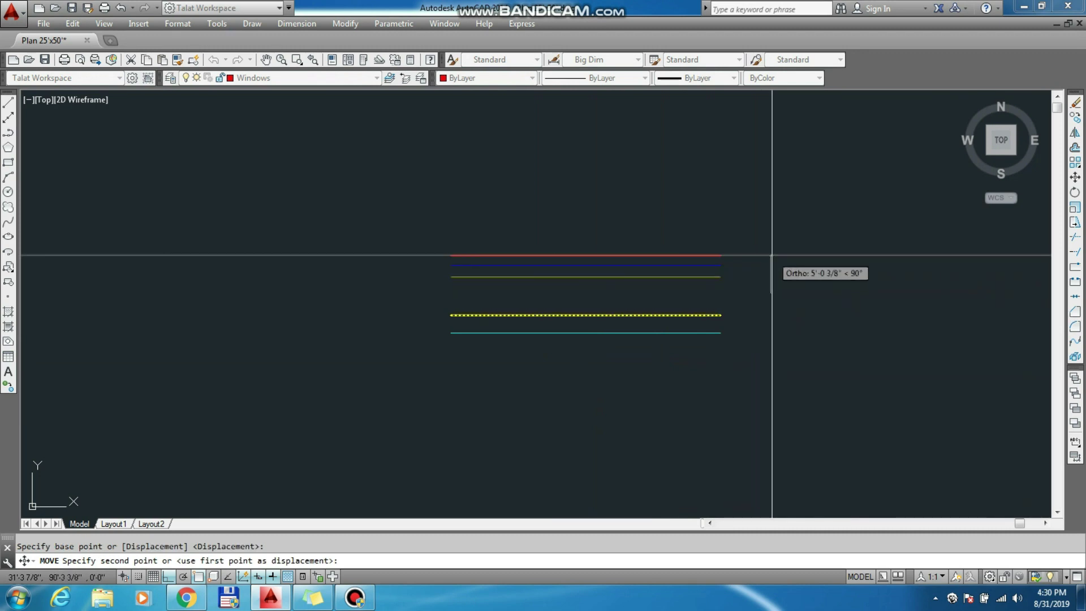
left_click(771, 274)
key("Return")
left_click(755, 329)
left_click(783, 310)
Finish placing the cyan line, then give the Windows layer a 0.30 mm lineweight.
left_click(768, 263)
key("Escape")
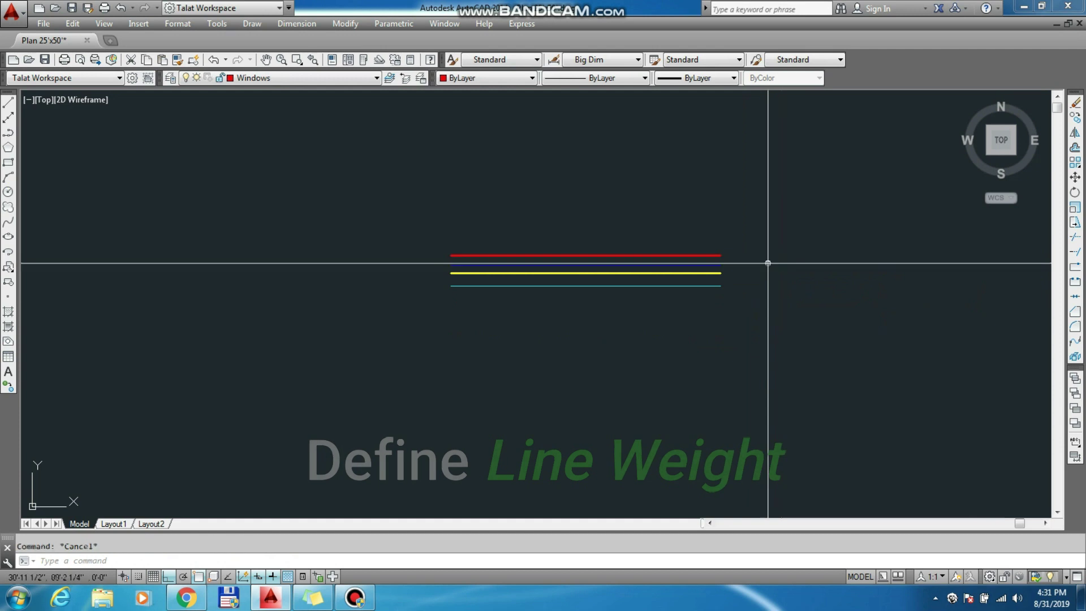
type("la")
key("Return")
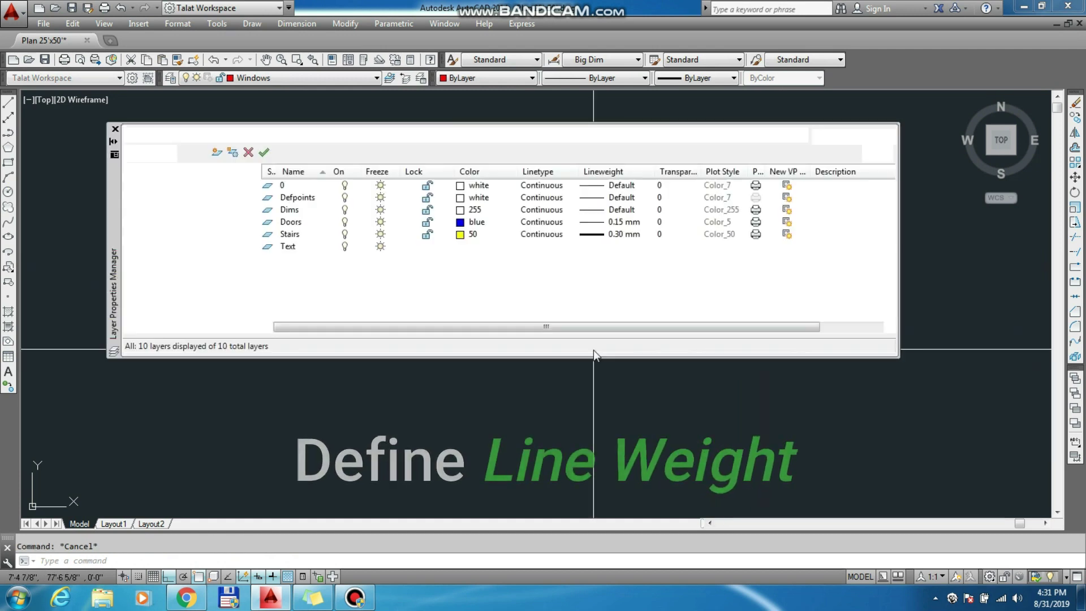
left_click(601, 296)
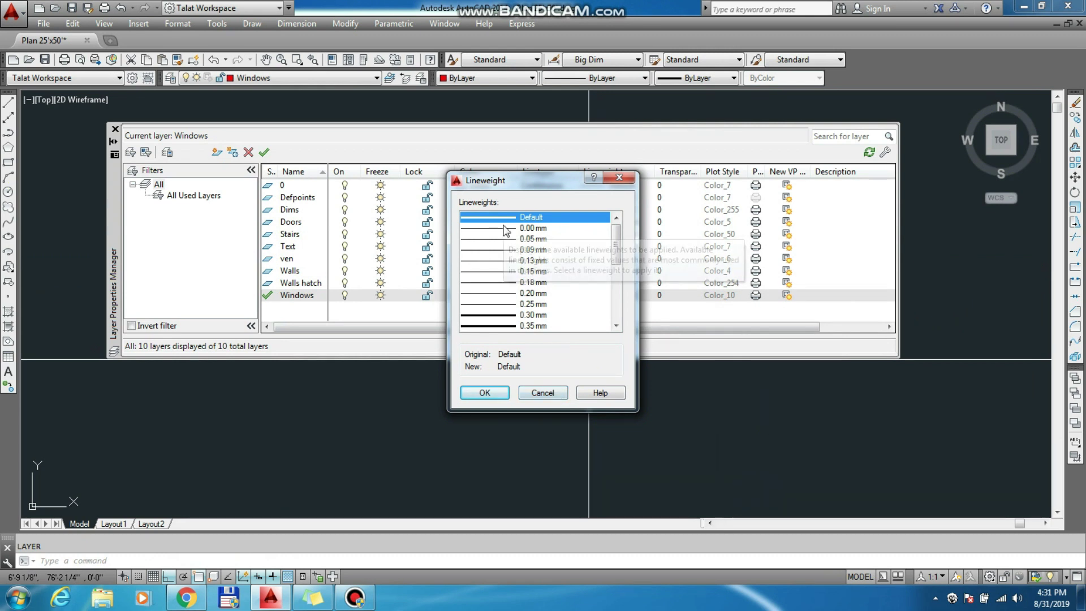
left_click(501, 391)
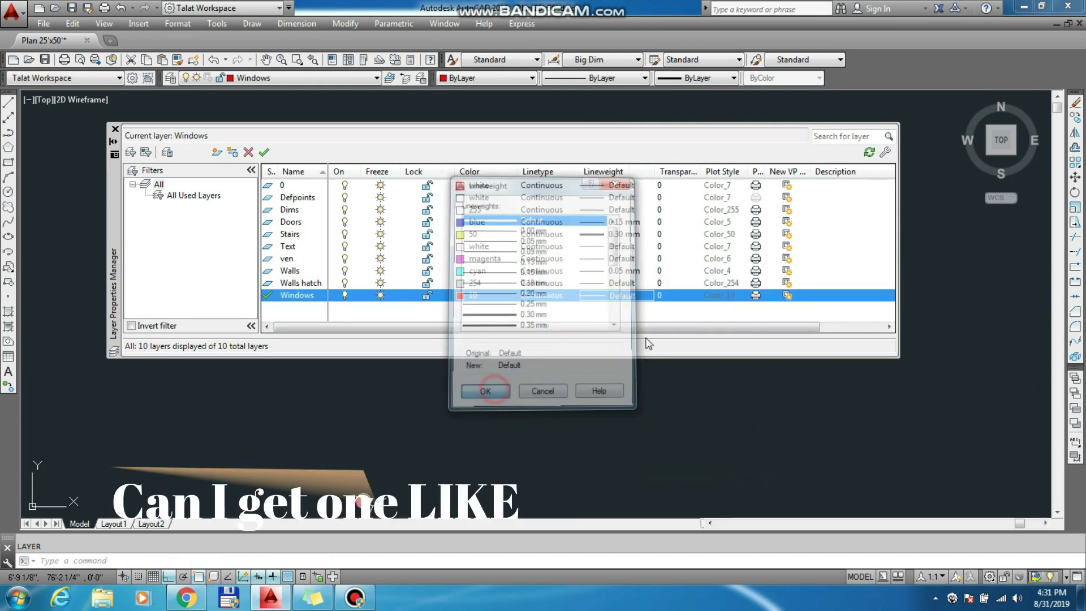
left_click(601, 295)
left_click(501, 312)
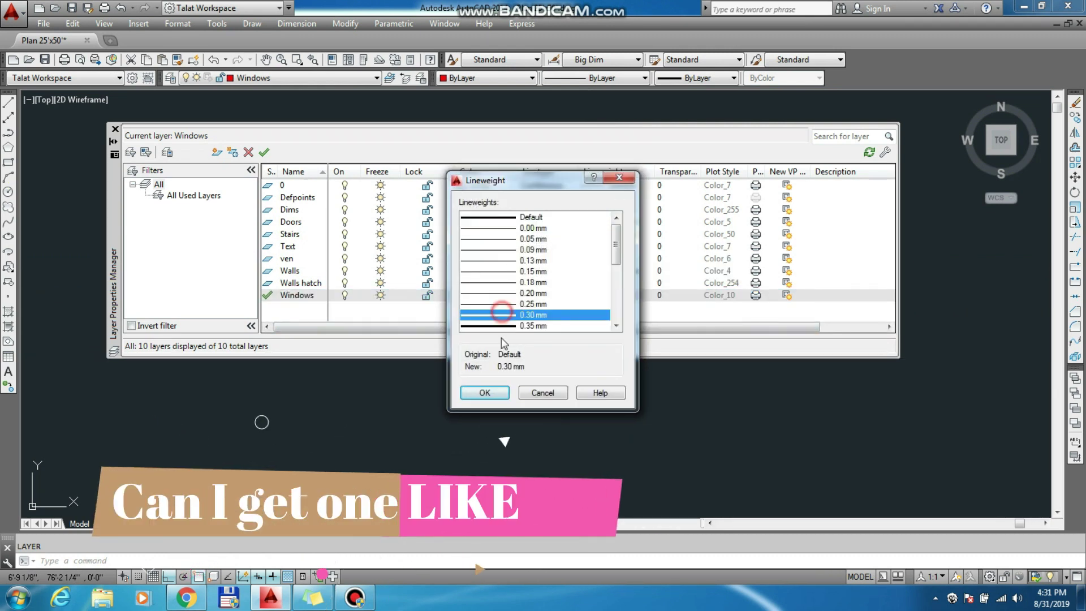
left_click(497, 391)
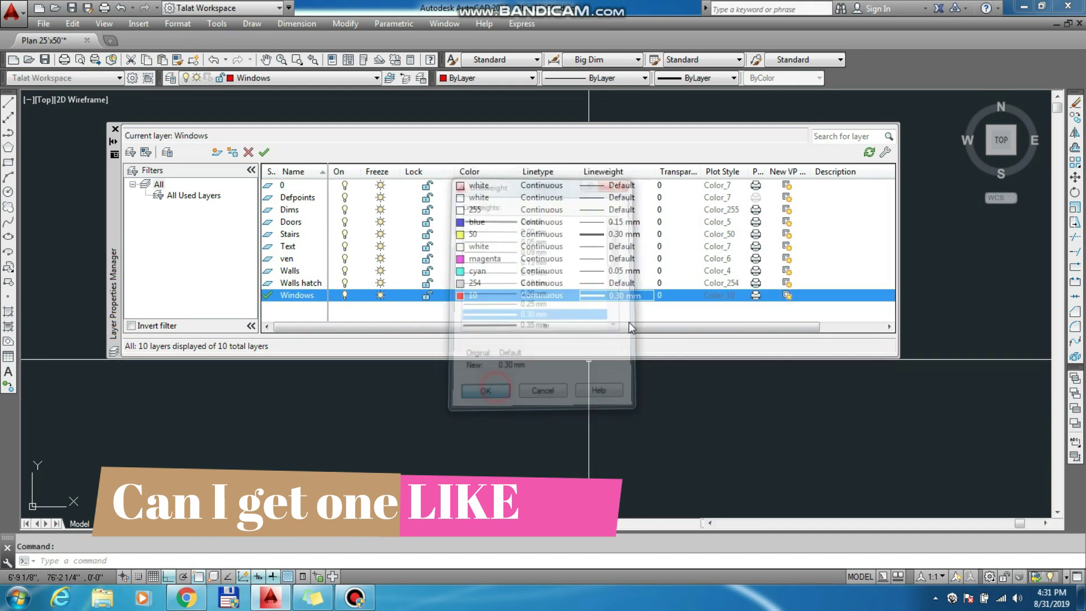
Review the Walls (0.05 mm) and Stairs (0.30 mm) lineweights, leaving them unchanged.
left_click(604, 271)
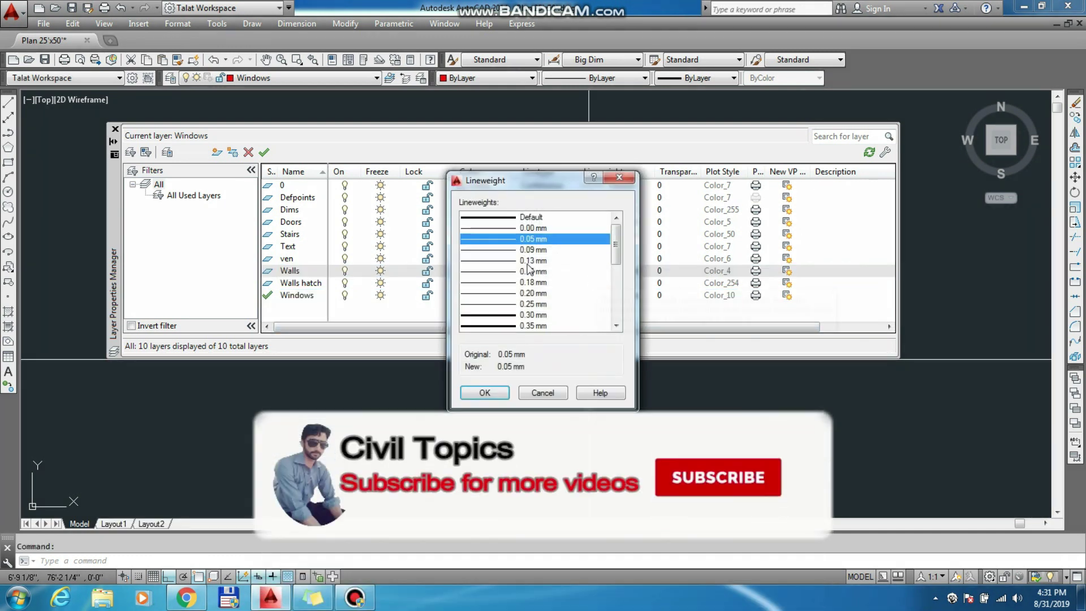
left_click(501, 240)
left_click(501, 391)
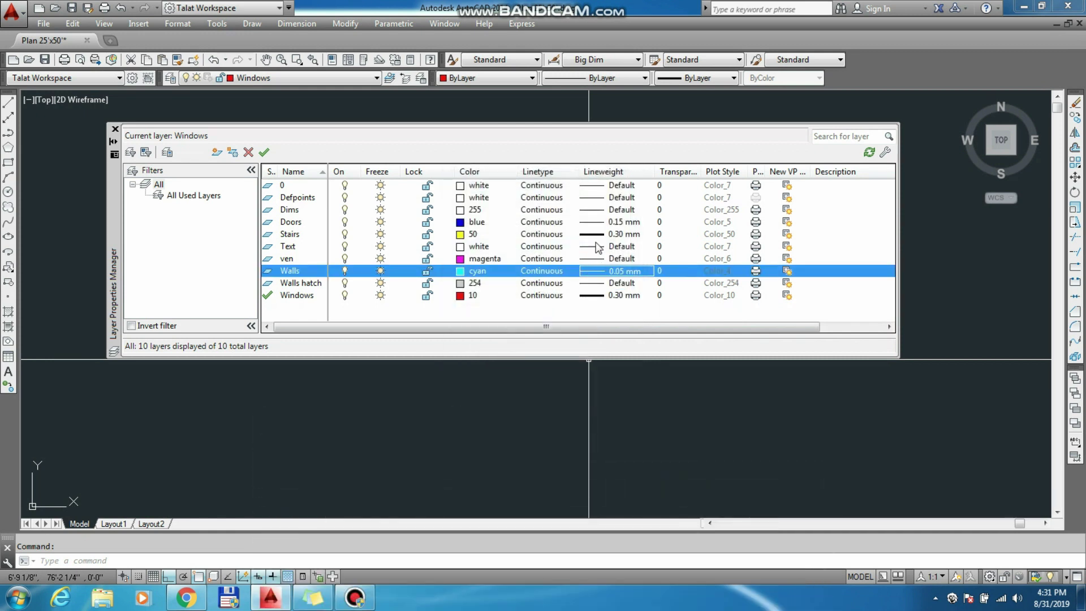
left_click(595, 234)
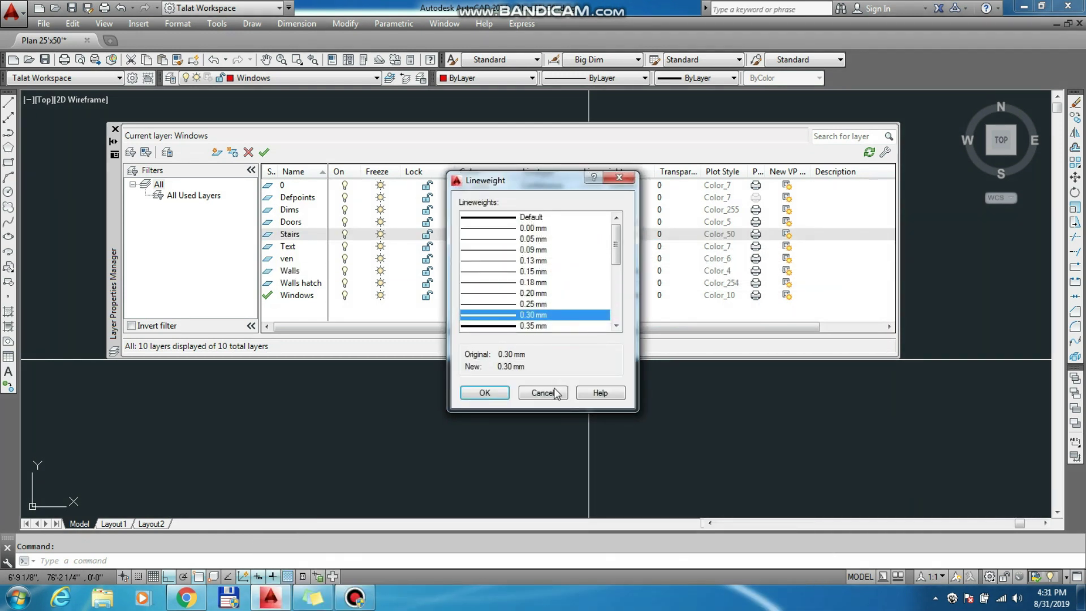
left_click(555, 393)
Change the Doors layer lineweight to 2.00 mm.
left_click(595, 224)
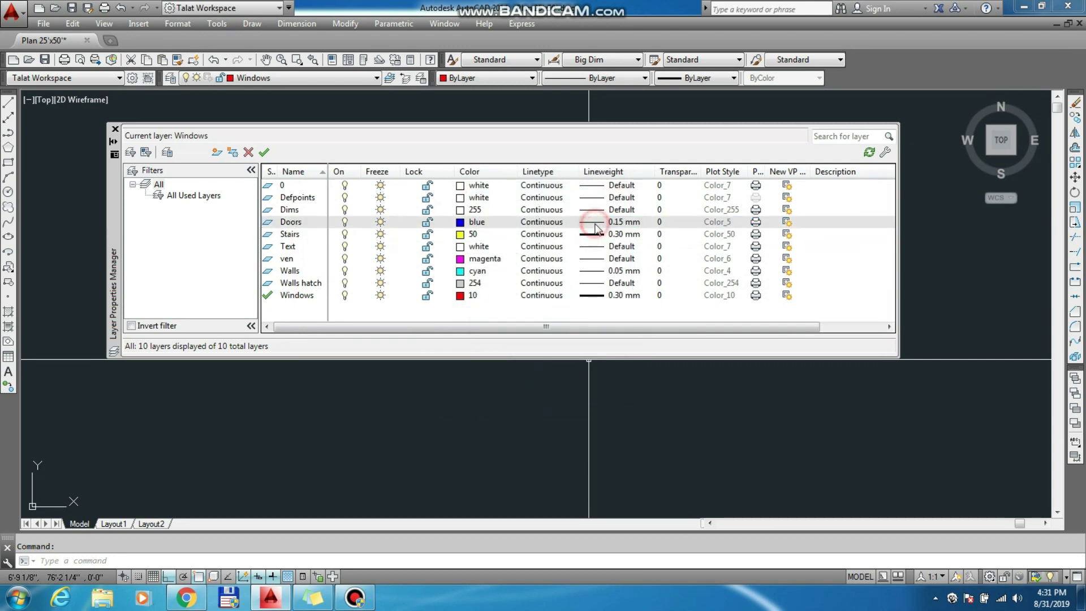
left_click(499, 232)
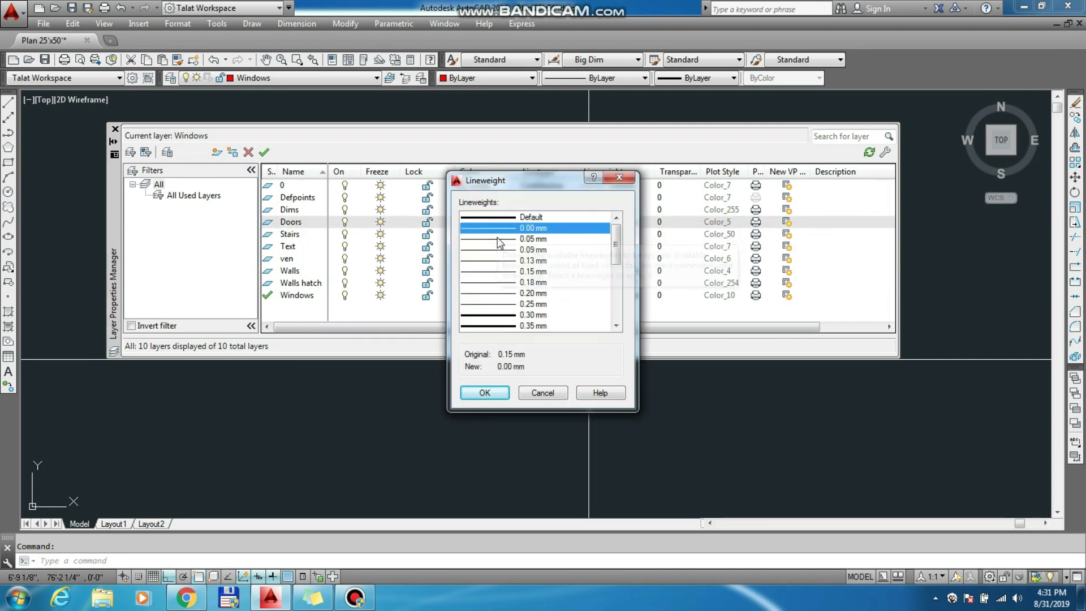
left_click(505, 393)
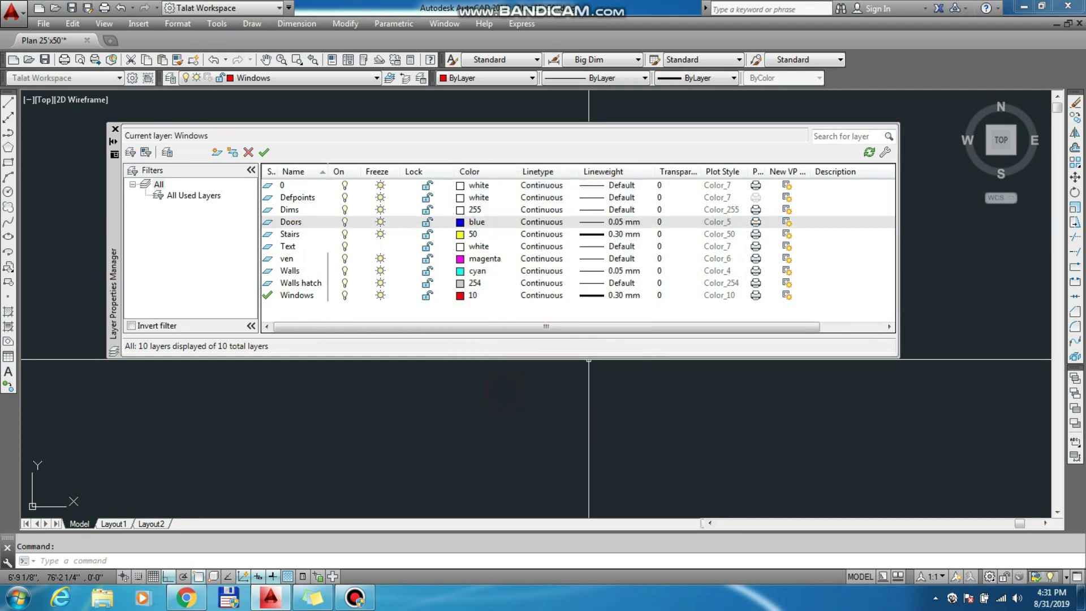
left_click(595, 224)
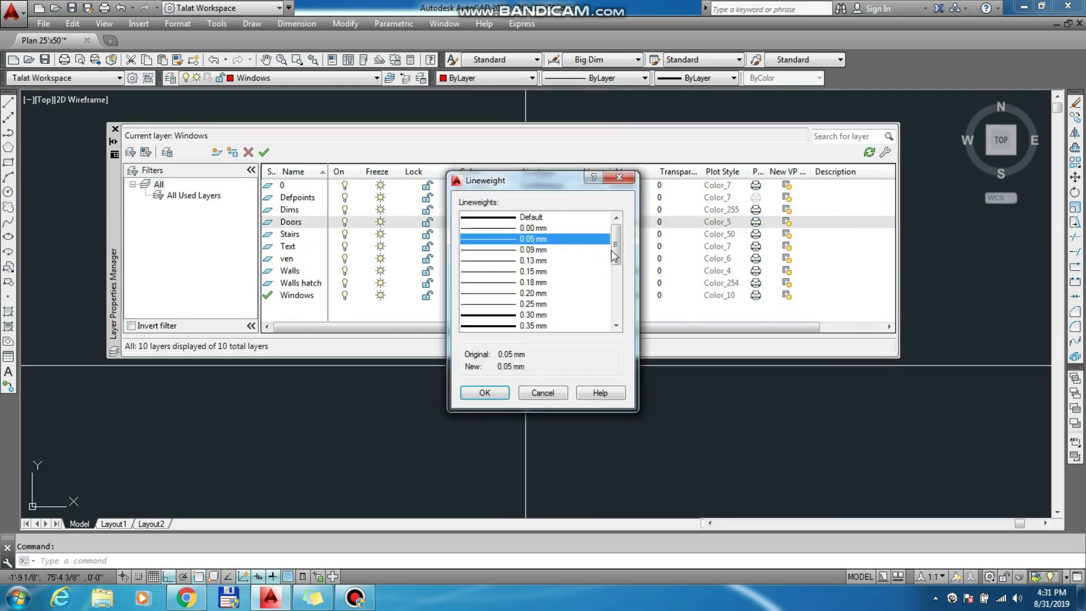
left_click_drag(616, 244, 625, 306)
left_click(513, 315)
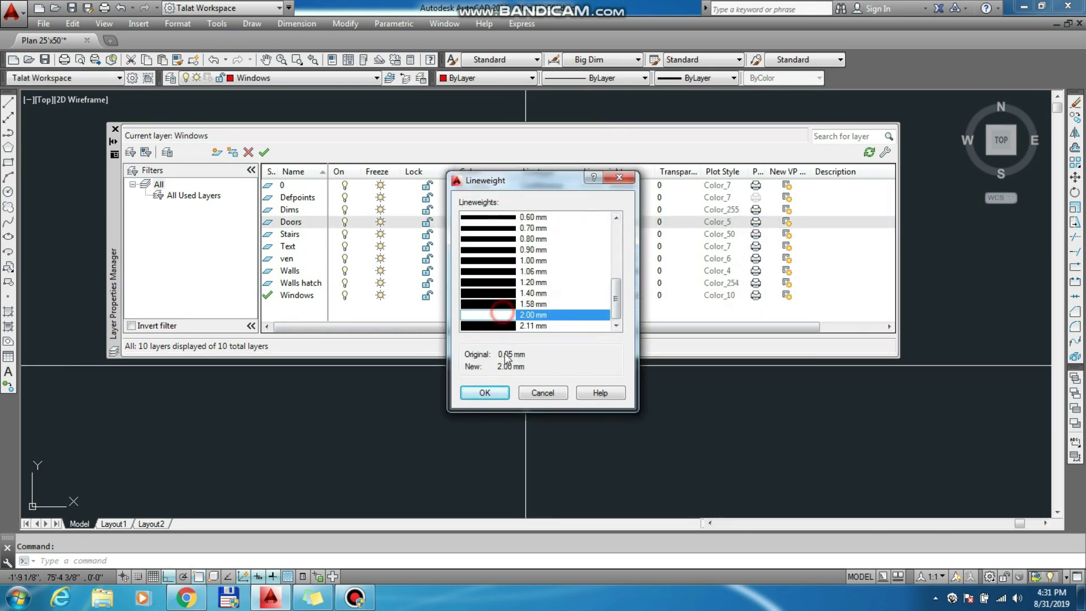
left_click(485, 394)
Close the layer palette and zoom over the demo lines to compare the thick blue Doors line.
left_click(115, 130)
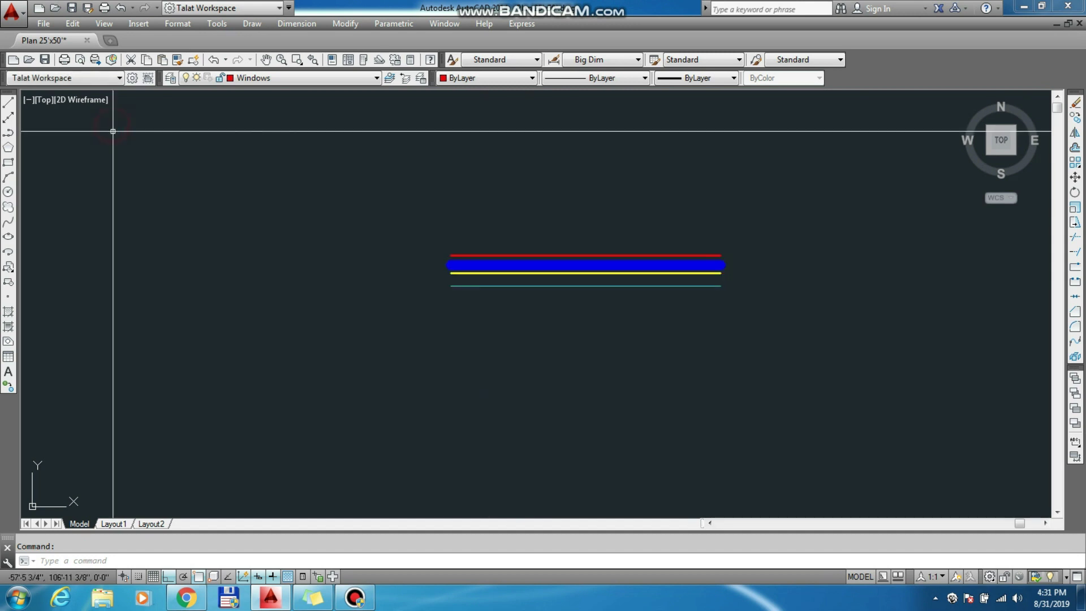
left_click(193, 219)
scroll(518, 309, "up", 4)
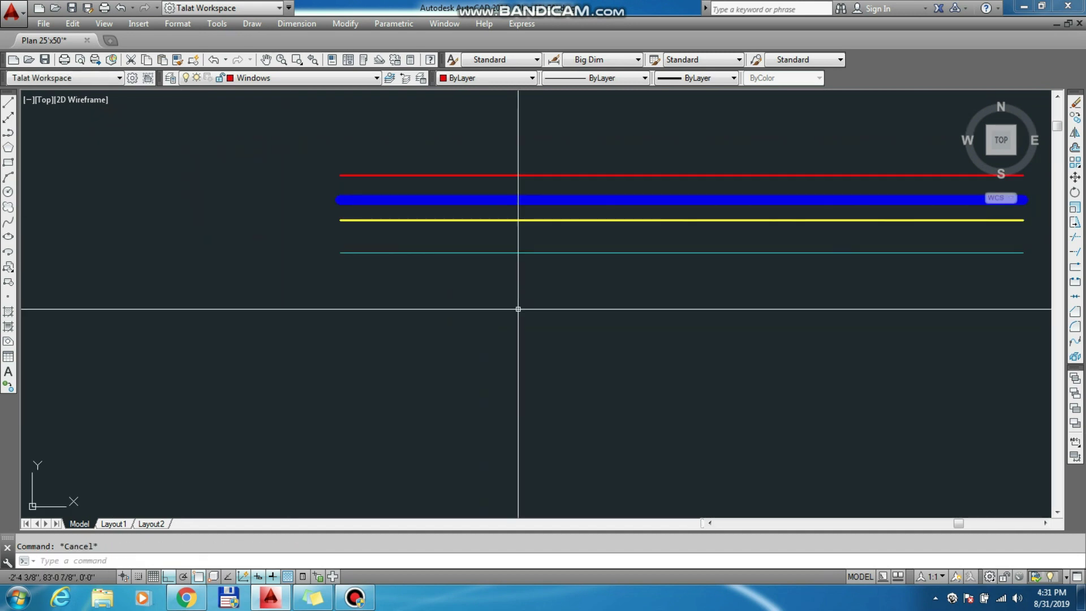
scroll(198, 353, "down", 2)
scroll(715, 257, "up", 2)
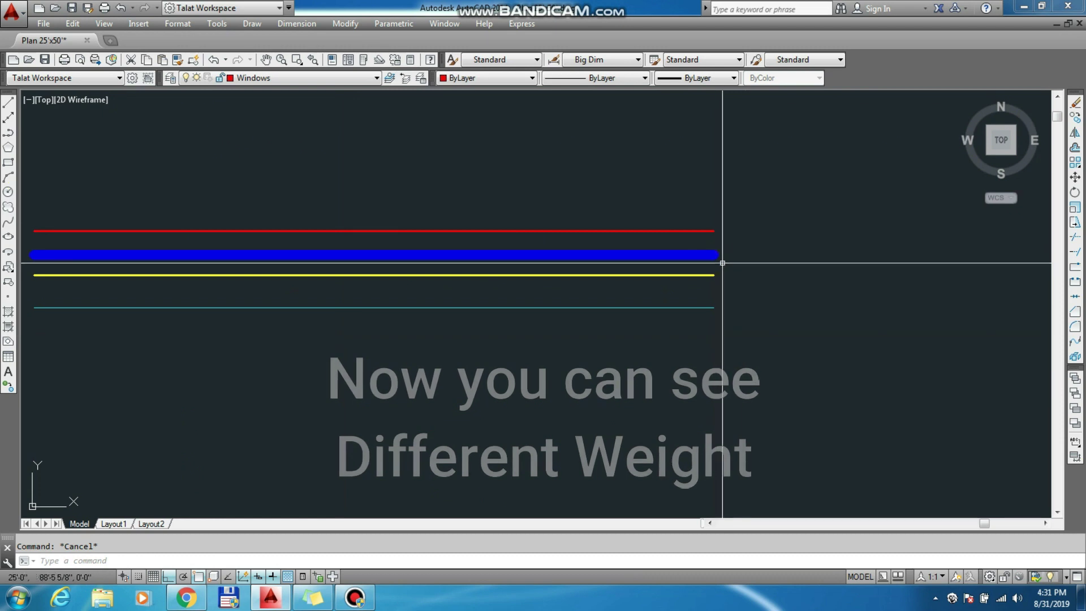
scroll(689, 268, "up", 5)
scroll(611, 290, "down", 2)
scroll(818, 275, "up", 2)
type("LINEwe")
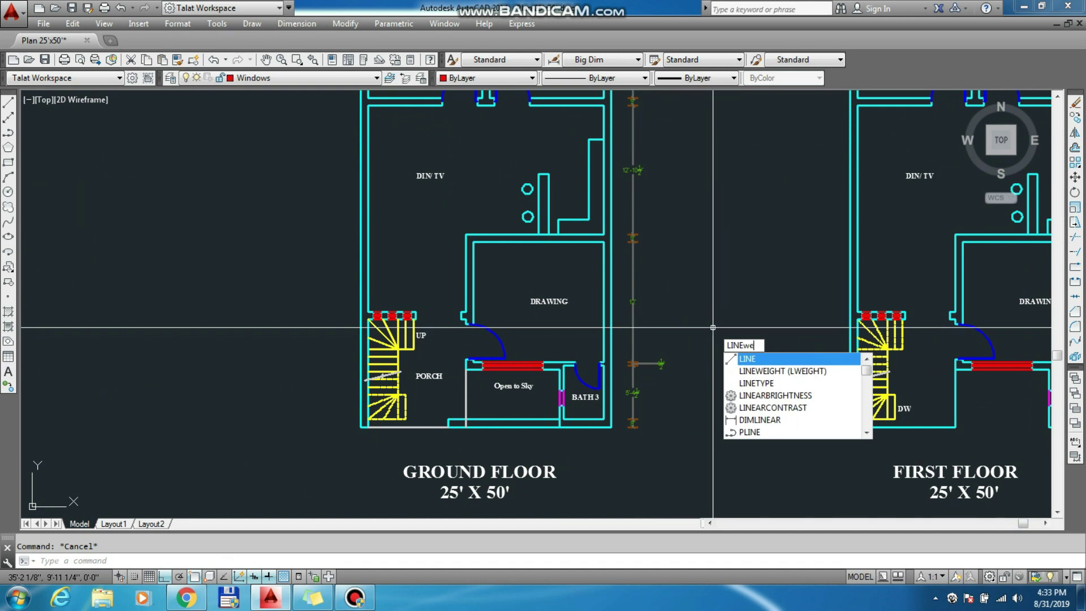
Uncheck Display Lineweight in the LINEWEIGHT settings and zoom out to both floor plans.
type("ight")
key("Return")
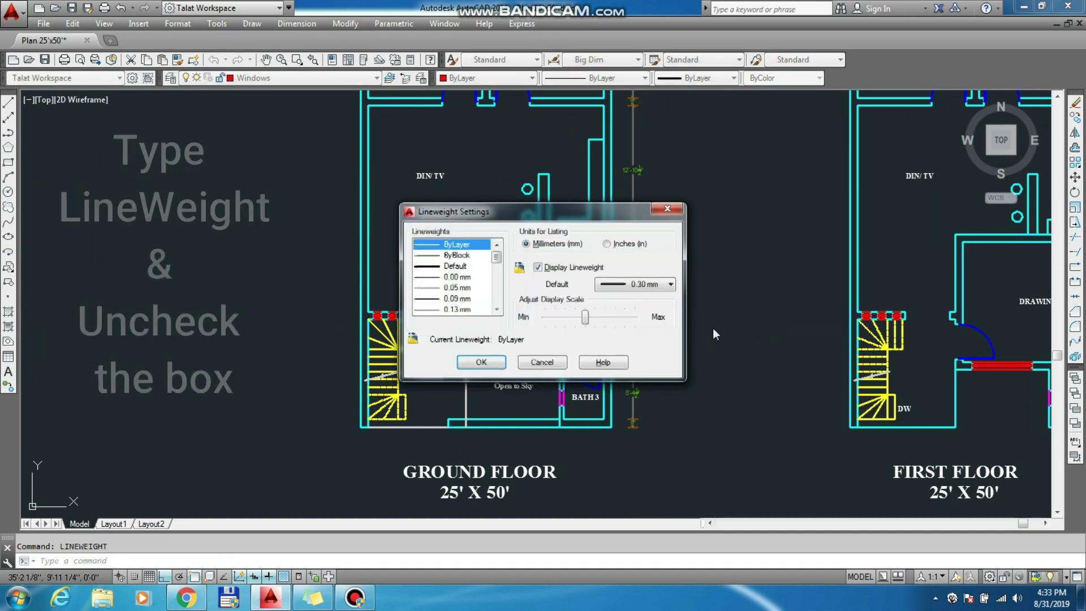
left_click(536, 268)
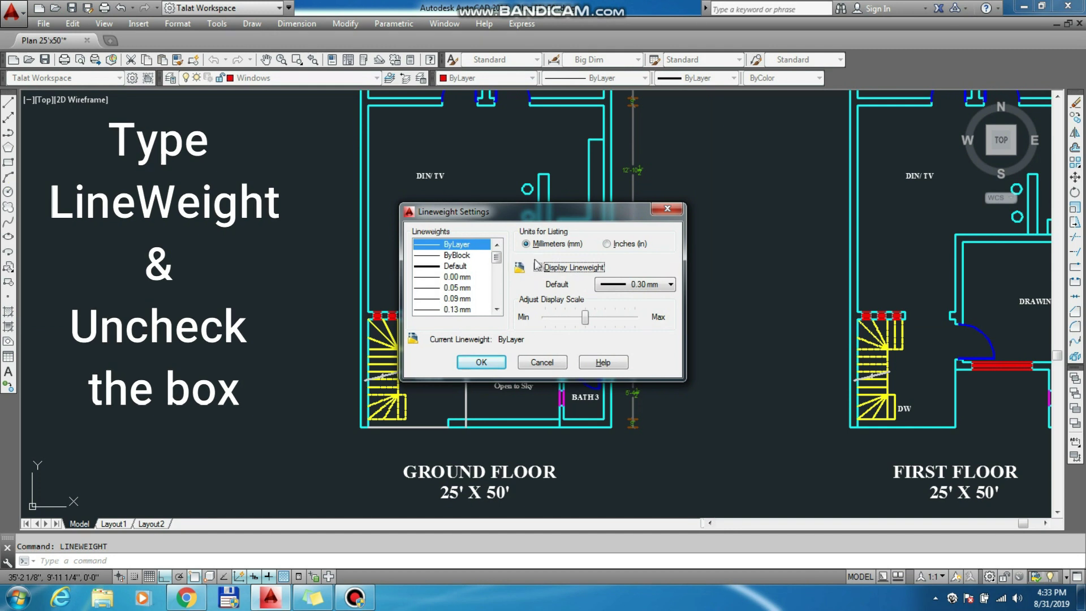
left_click(491, 361)
scroll(493, 358, "down", 2)
scroll(633, 357, "down", 1)
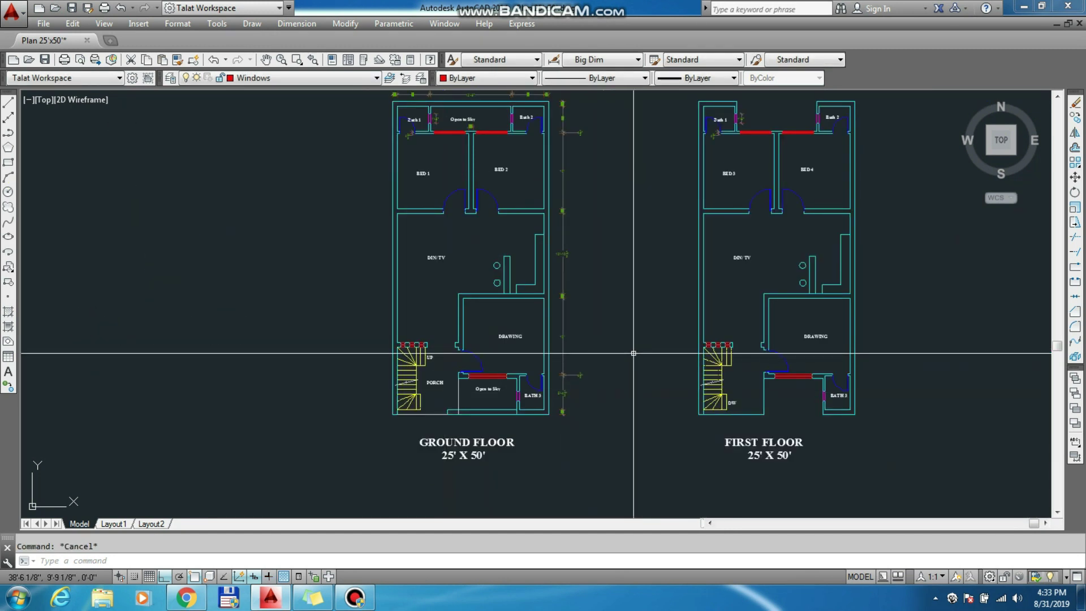
Zoom out until both the ground and first floor plans fit fully in view.
scroll(628, 385, "down", 1)
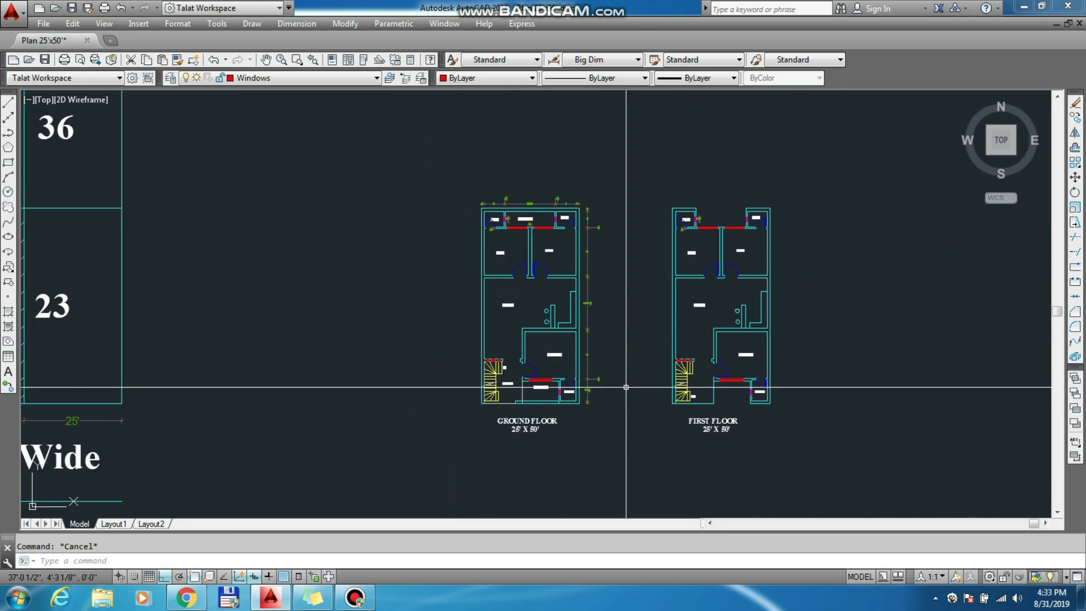